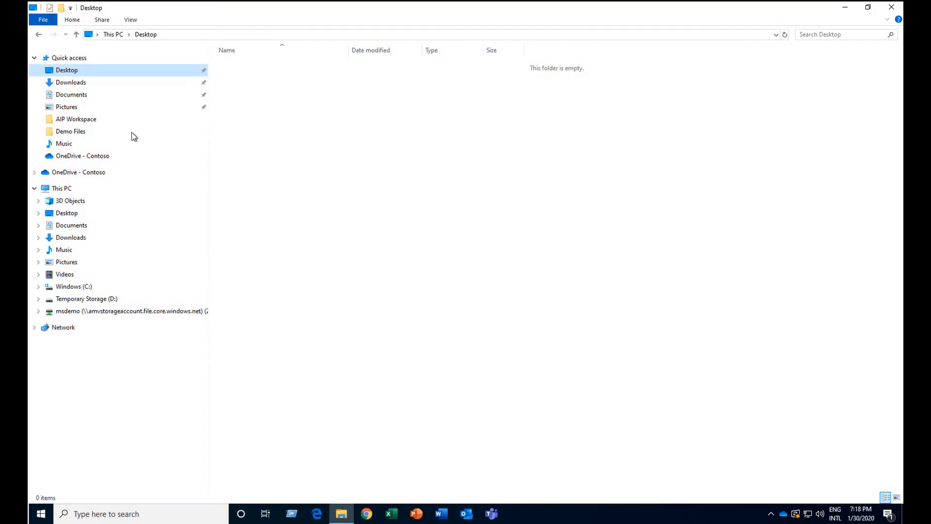
Copy SaaS SSO Deployment Plan.docx from the OneDrive - Contoso folder into the AIP Workspace folder on the msdemo (Z:) drive.
left_click(89, 175)
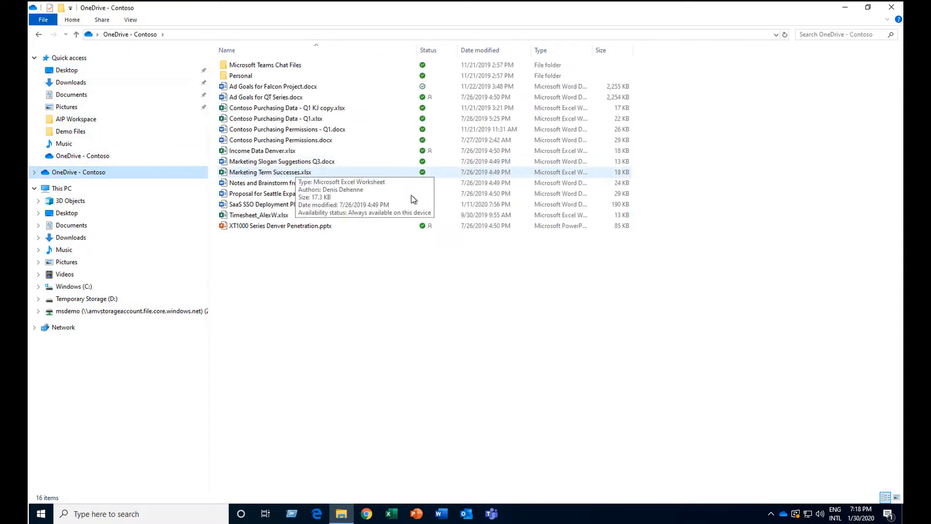
mouse_move(301, 208)
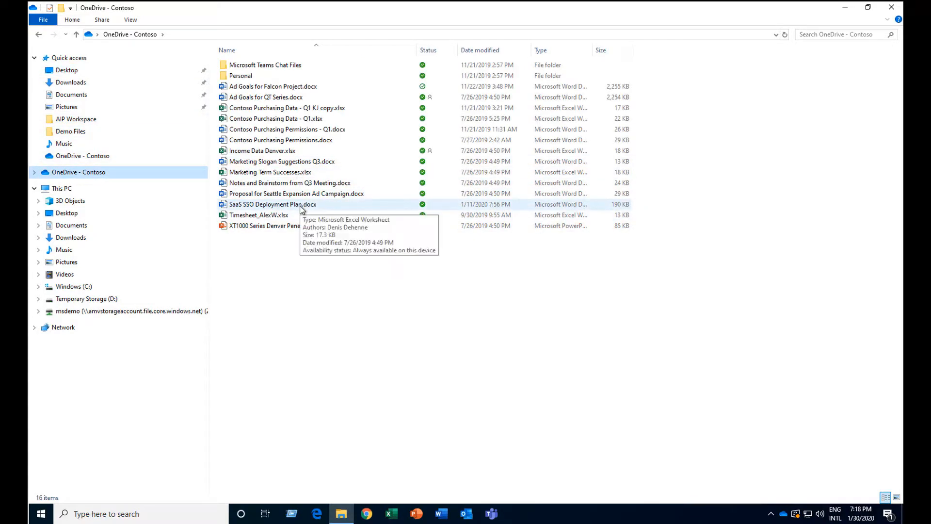
right_click(302, 207)
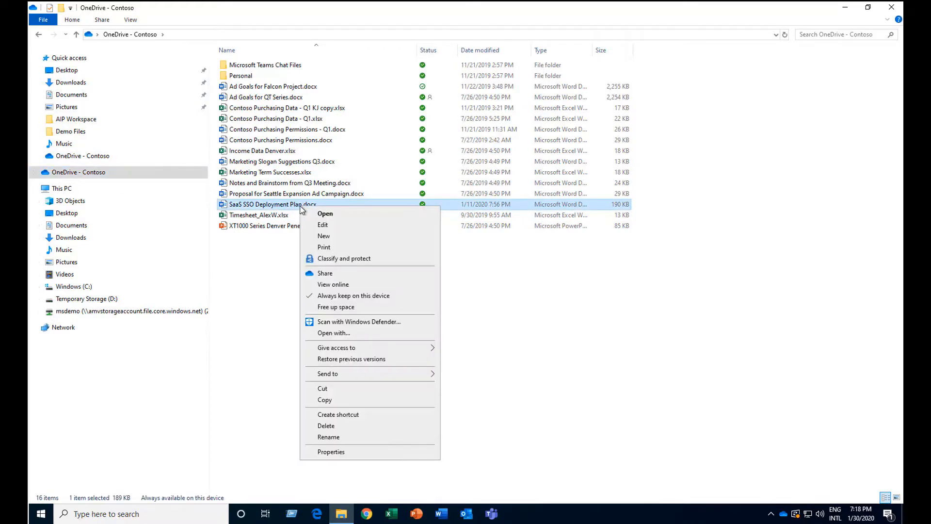
left_click(323, 401)
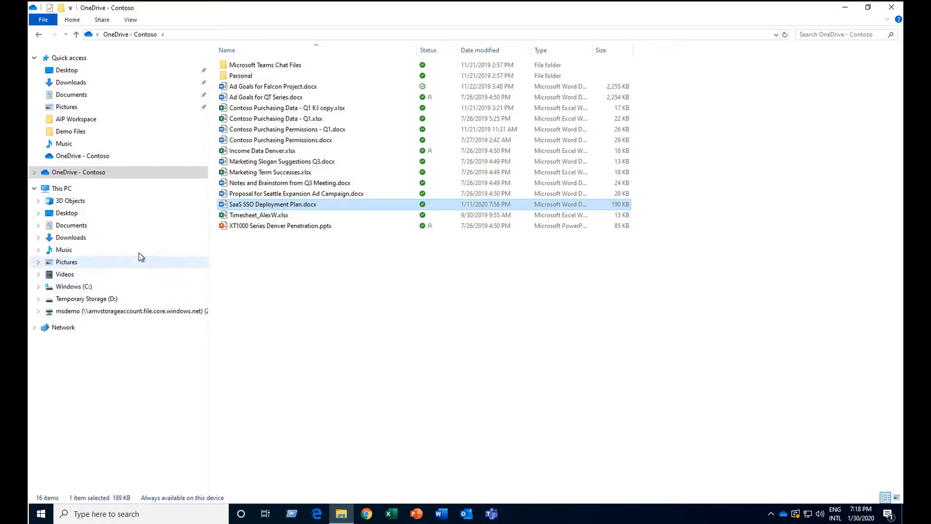
left_click(83, 311)
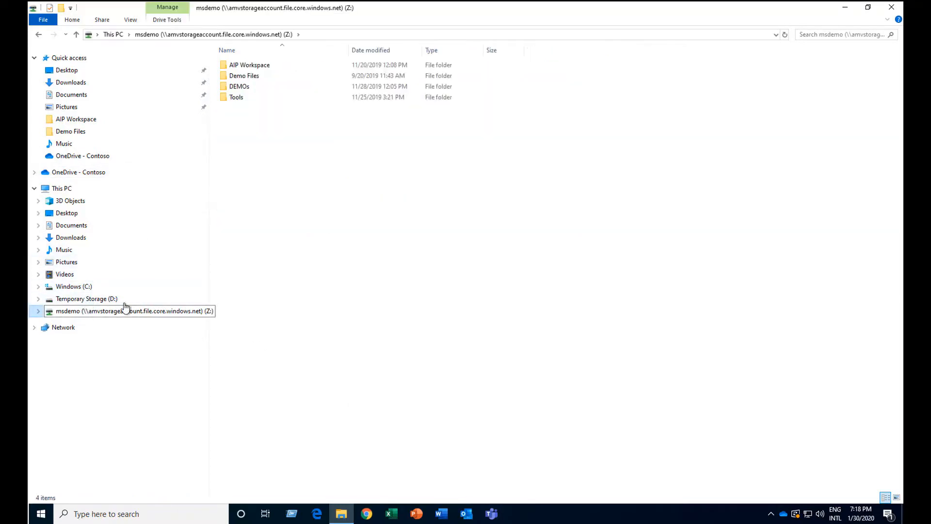
double_click(277, 67)
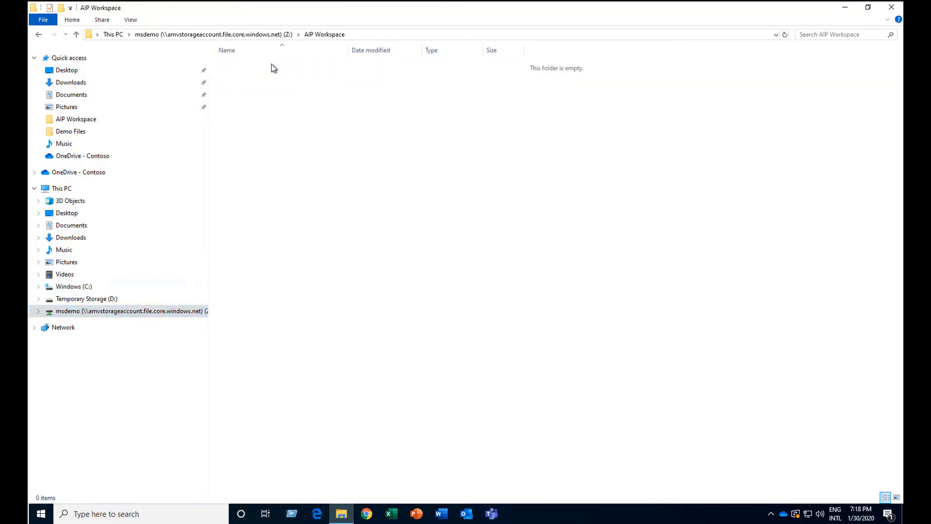
right_click(374, 141)
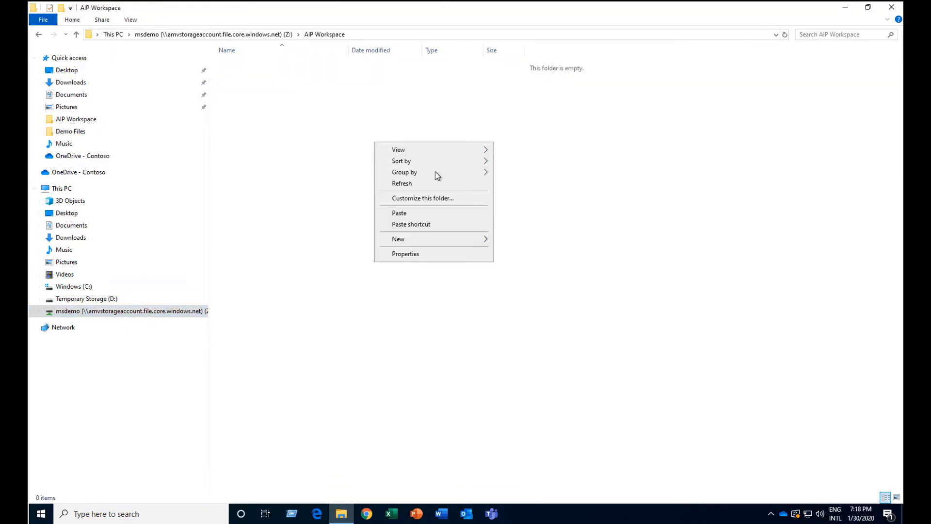
left_click(400, 214)
Open the pasted document for editing and save it in AIP Workspace as a Word document named Marketing Slogan Suggestions Q3.
key("Return")
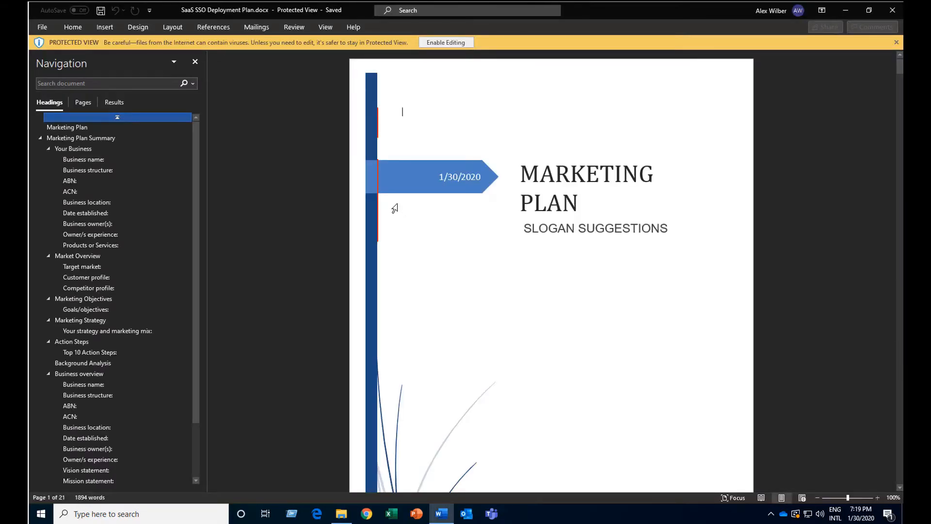
left_click(446, 42)
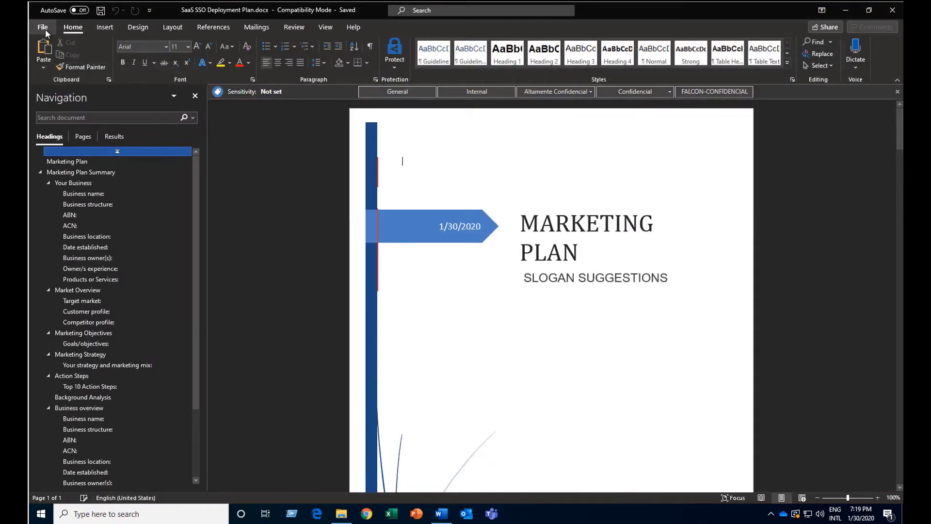
left_click(46, 30)
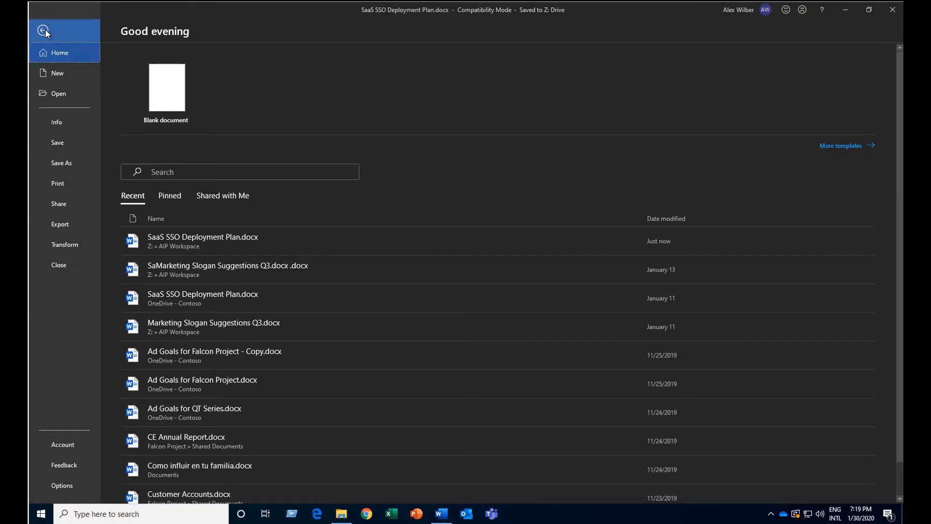
left_click(70, 162)
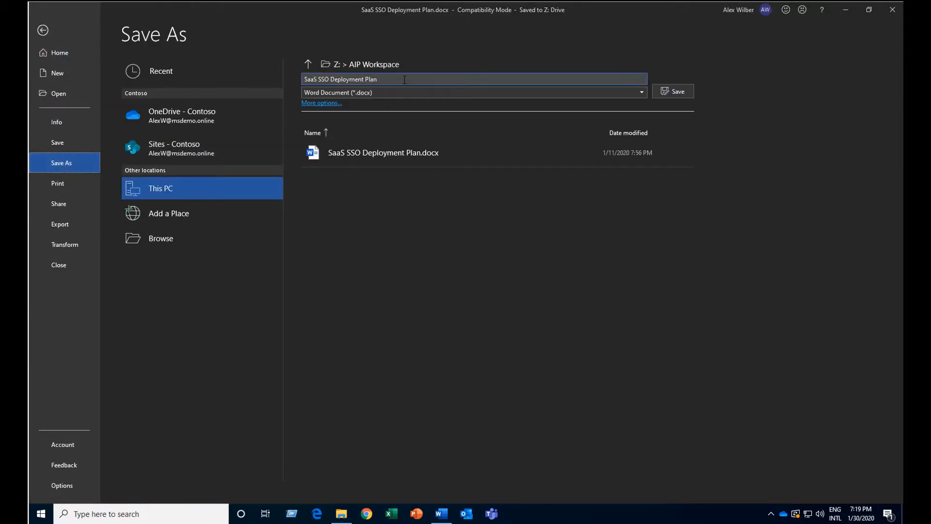
left_click(405, 79)
key("ctrl+v")
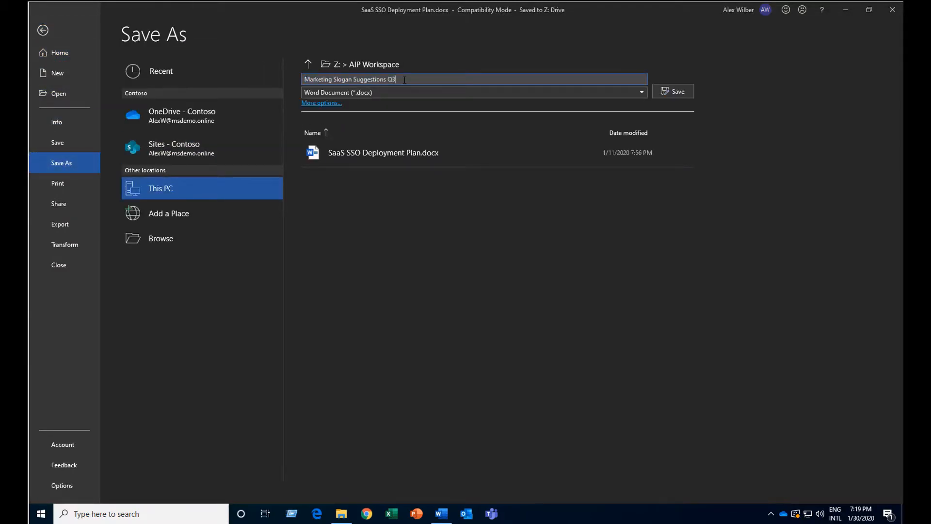
left_click(680, 93)
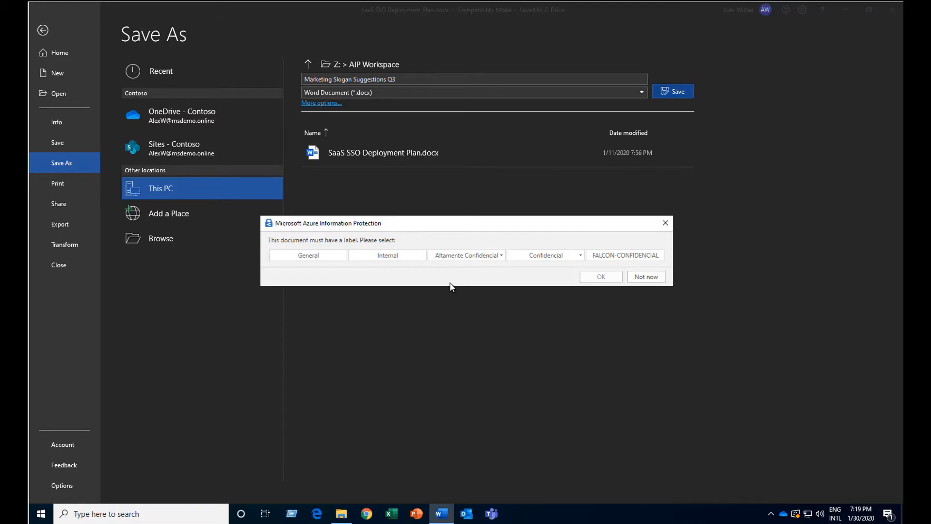
Assign the mandatory sensitivity label Altamente Confidencial \ Todos Empleados to the document being saved.
left_click(500, 255)
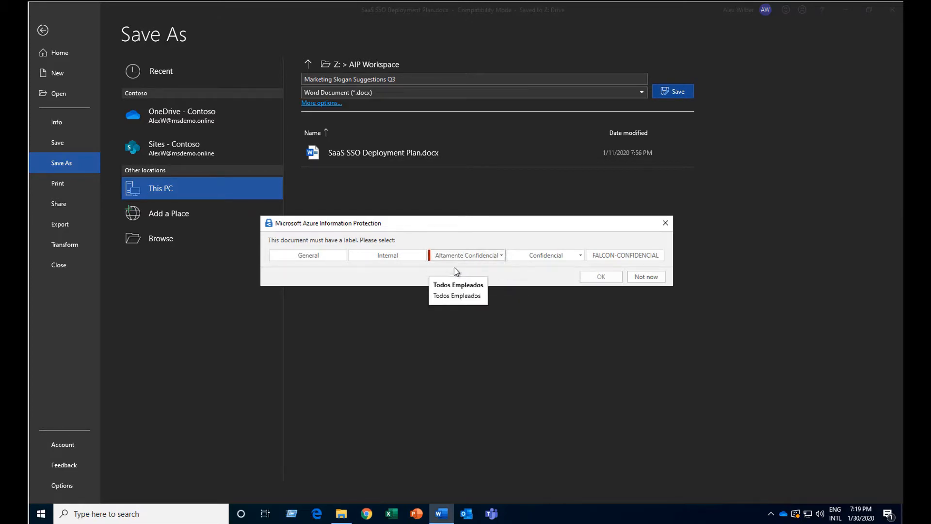
left_click(456, 279)
left_click(601, 277)
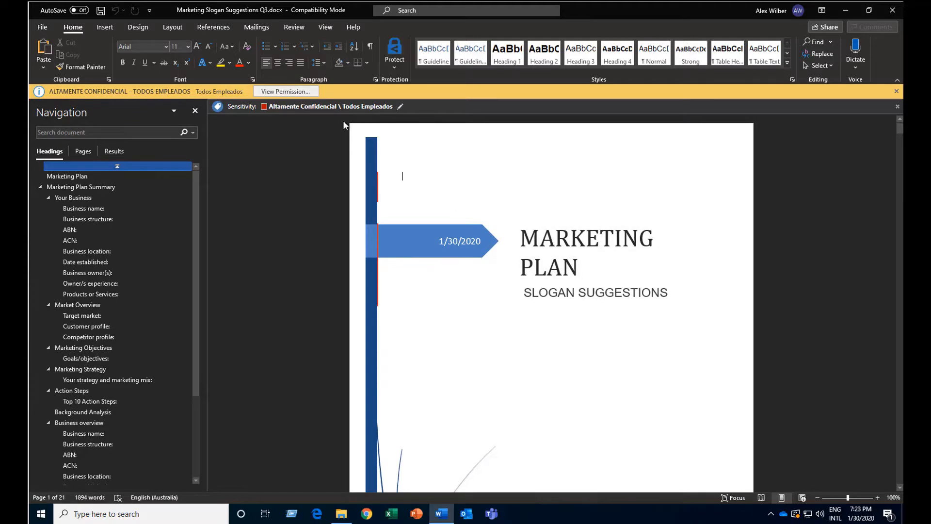
Review the current account's permissions on the protected document, then close the document.
left_click(285, 92)
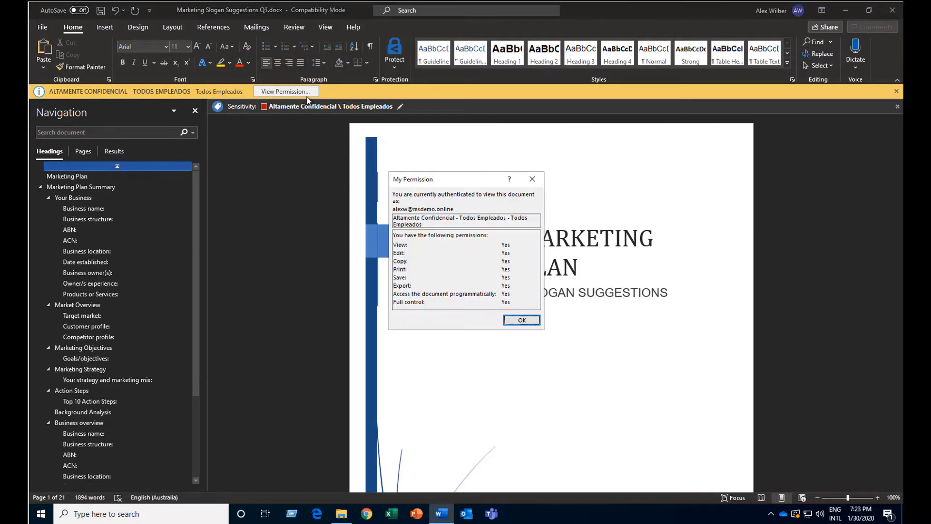
left_click(521, 321)
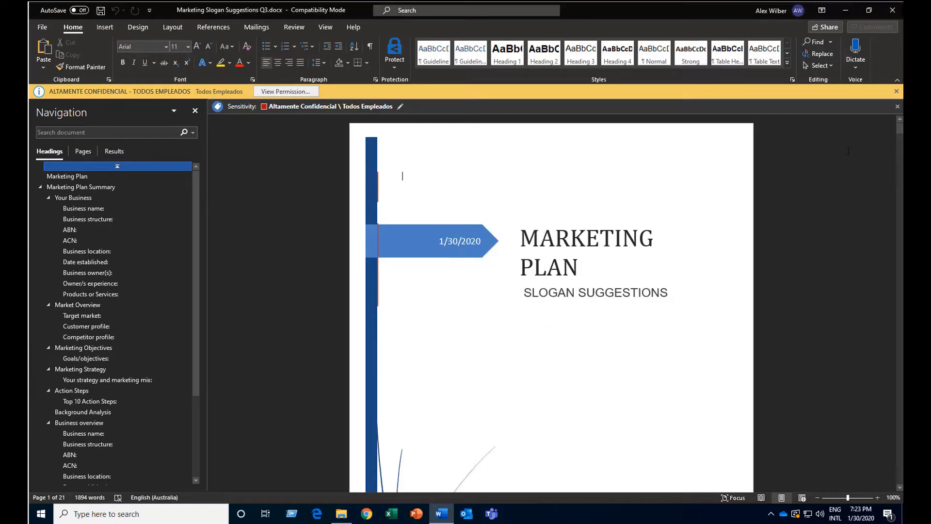
left_click(893, 10)
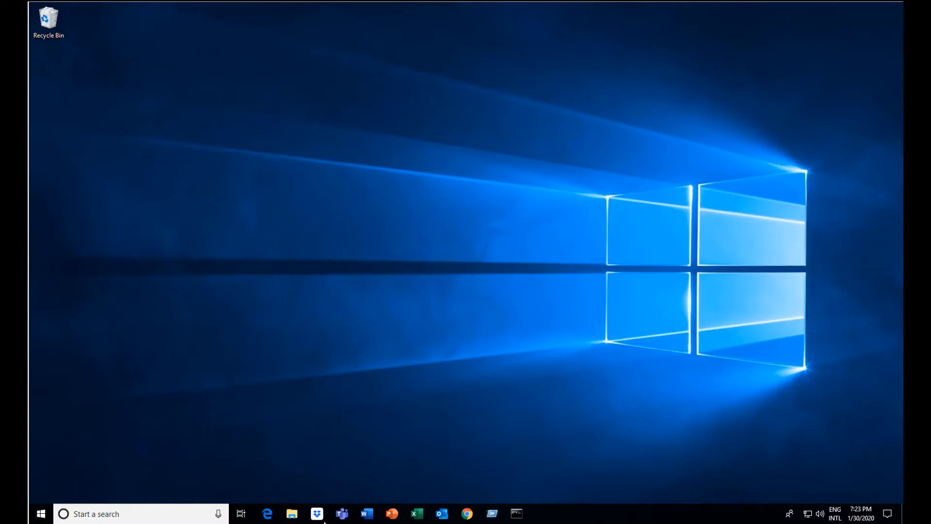
Open Marketing Slogan Suggestions Q3.docx from AIP Workspace on the Z: drive as the second account and view its permissions, closing the Teams window.
left_click(292, 515)
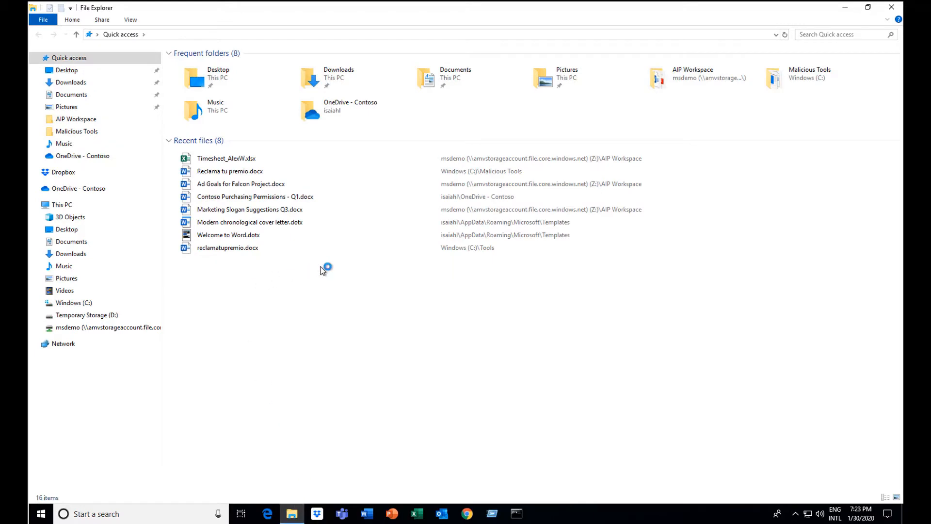
left_click(107, 330)
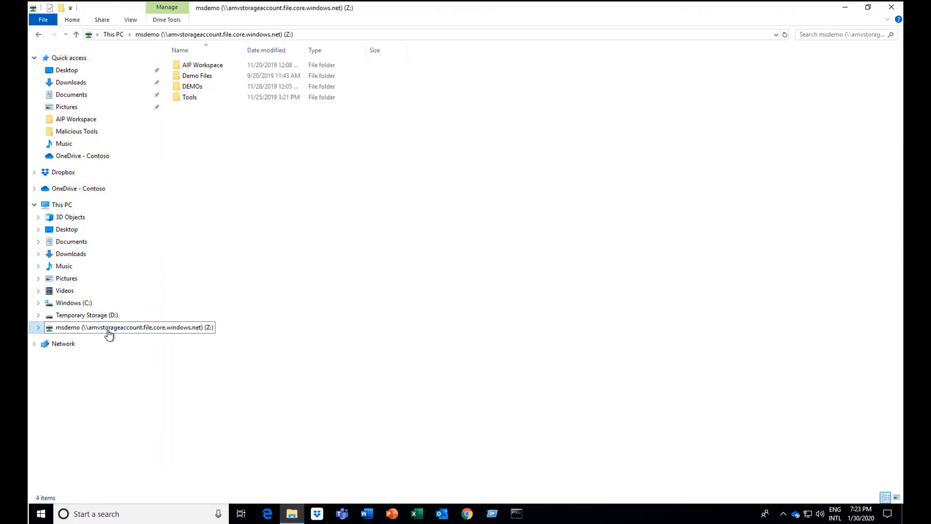
double_click(203, 65)
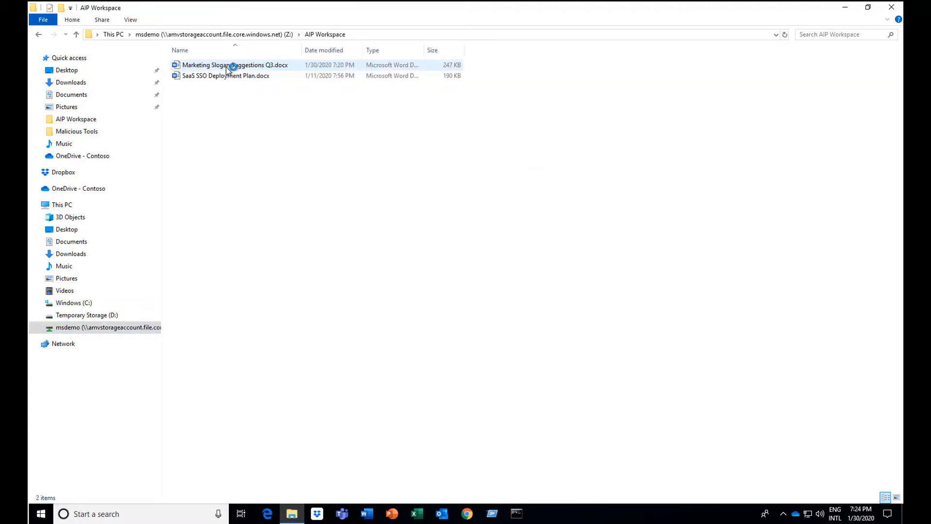
left_click(226, 69)
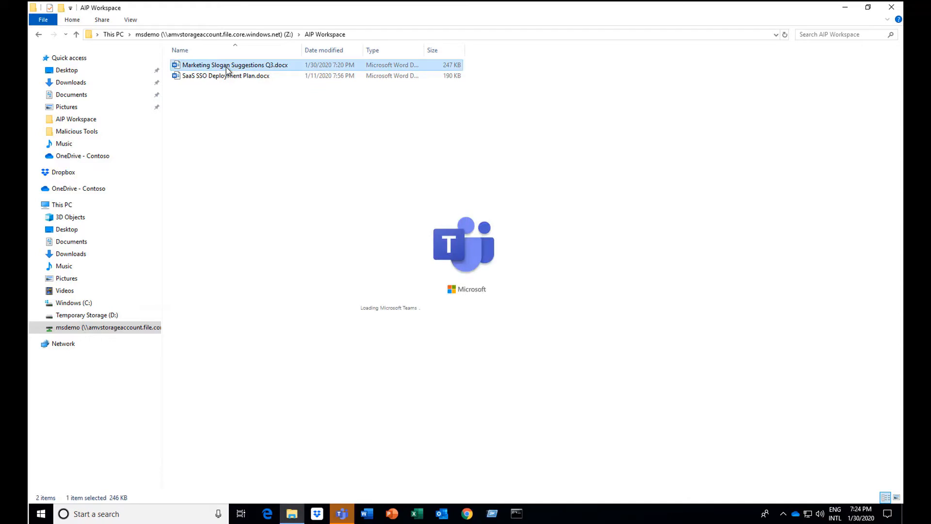
double_click(227, 70)
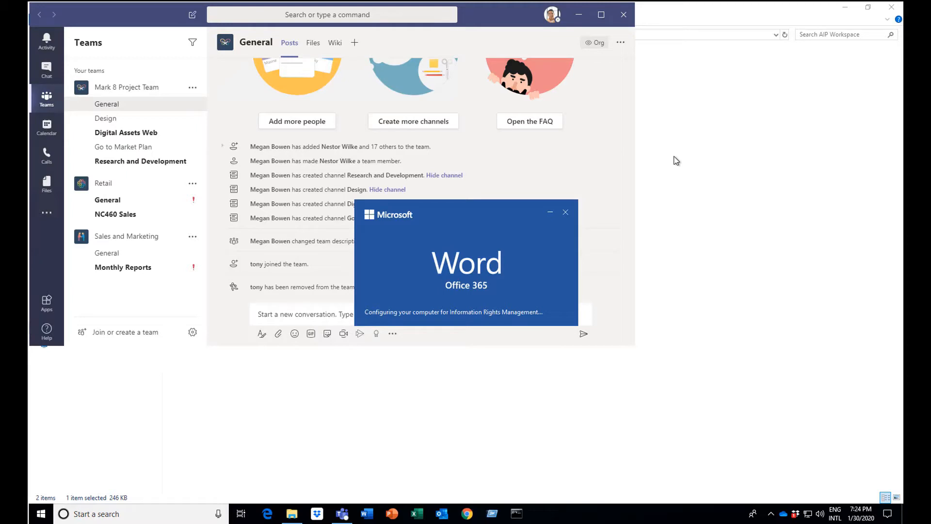
left_click(625, 18)
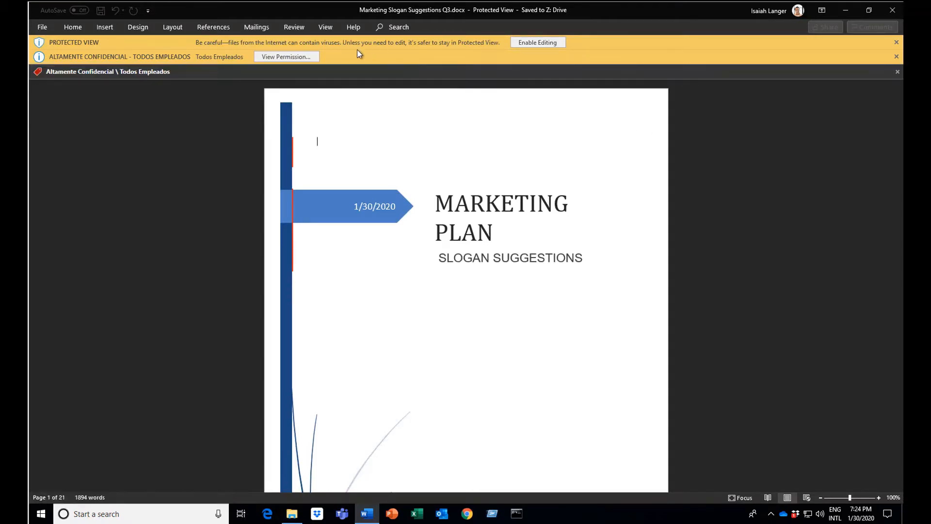
left_click(282, 61)
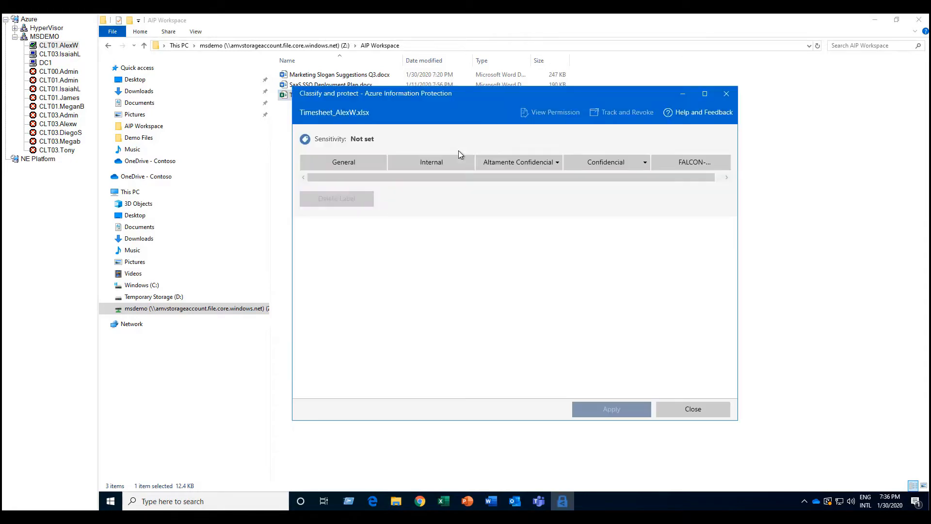
Classify the timesheet workbook as Altamente Confidencial \ Todos Empleados, apply the label and close the Classify and protect window.
left_click(556, 164)
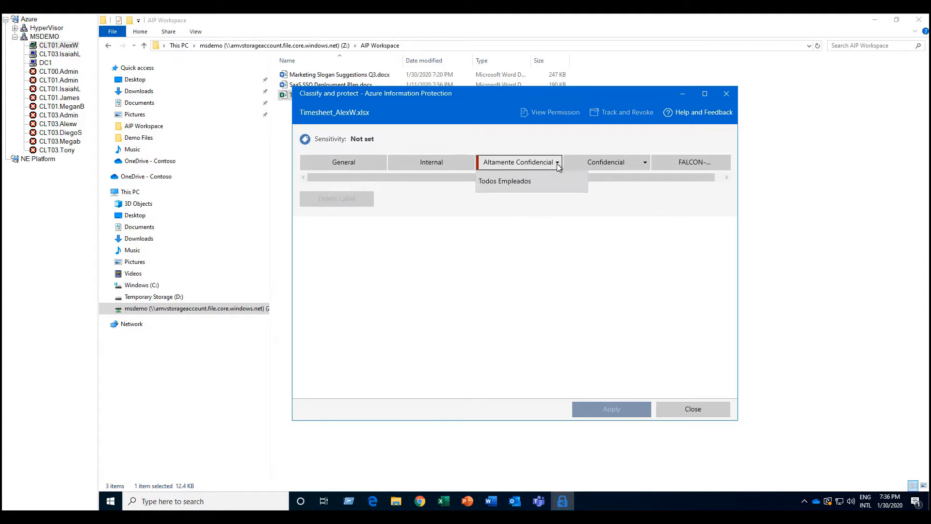
left_click(520, 180)
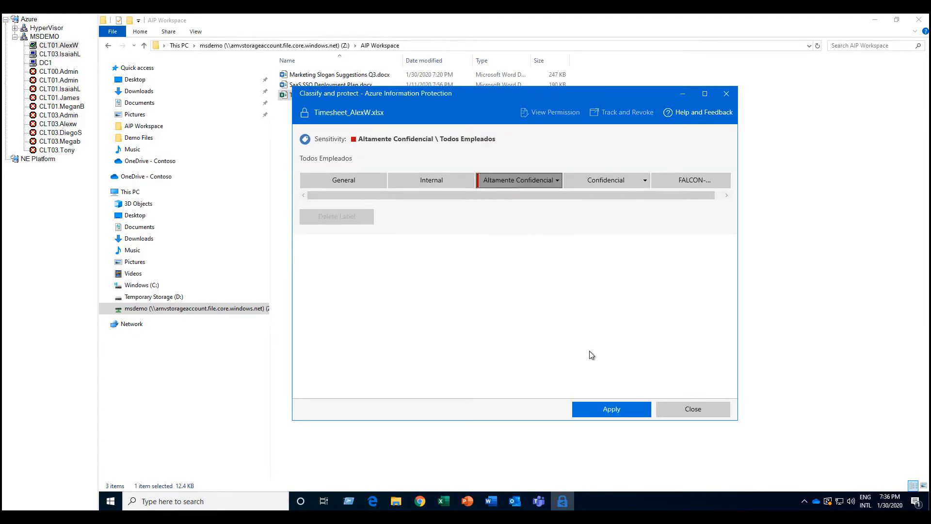
left_click(598, 411)
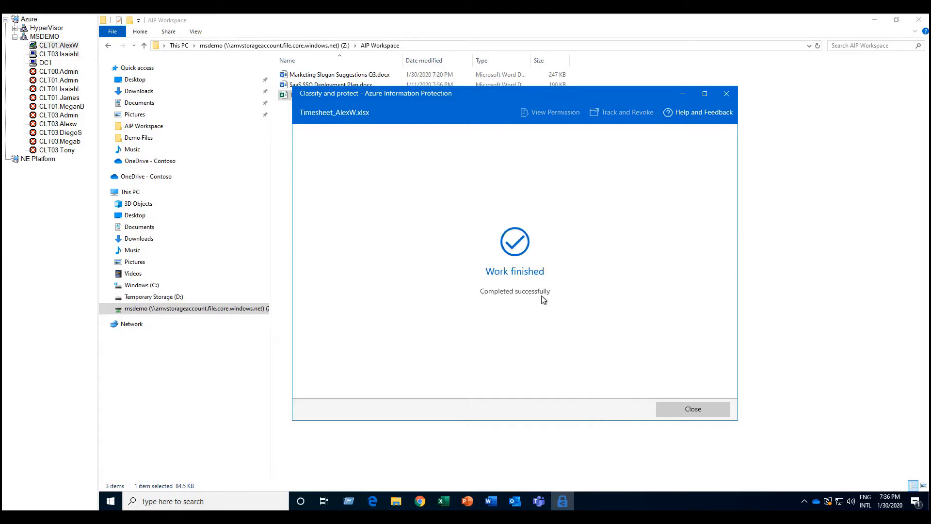
left_click(682, 411)
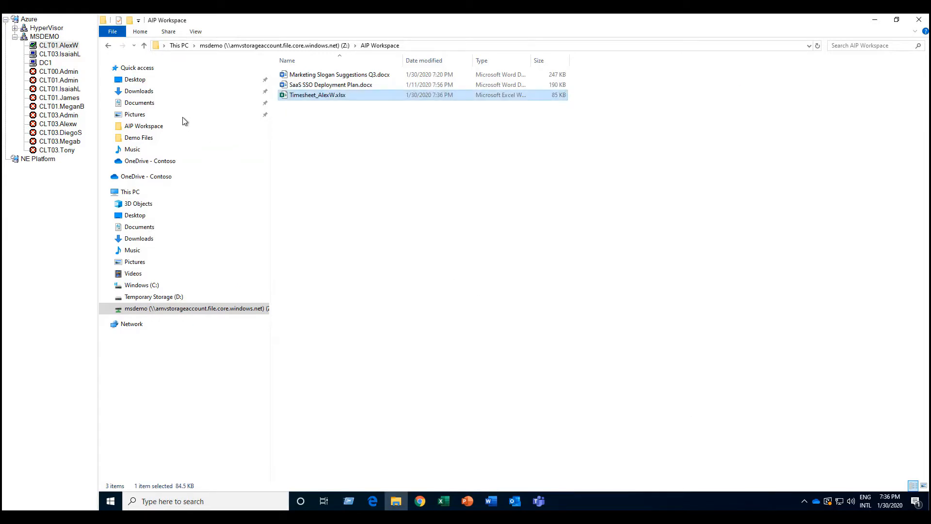
Switch to the other connected user's CLT03 session, open the labelled timesheet workbook from AIP Workspace and view its permissions.
left_click(58, 56)
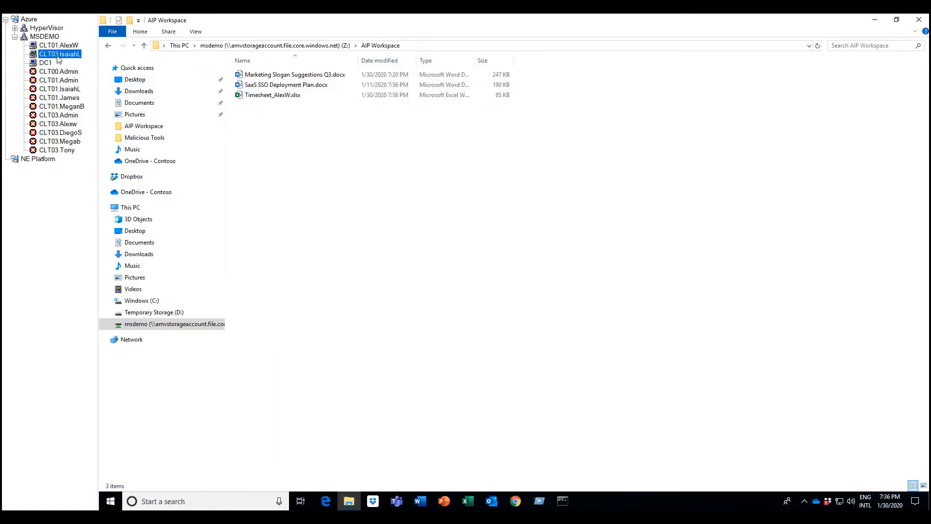
left_click(256, 96)
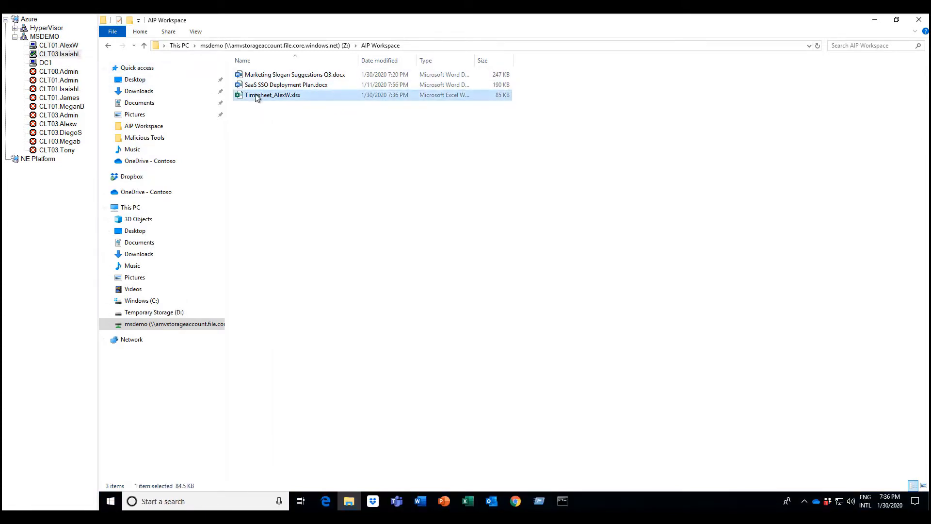
double_click(257, 96)
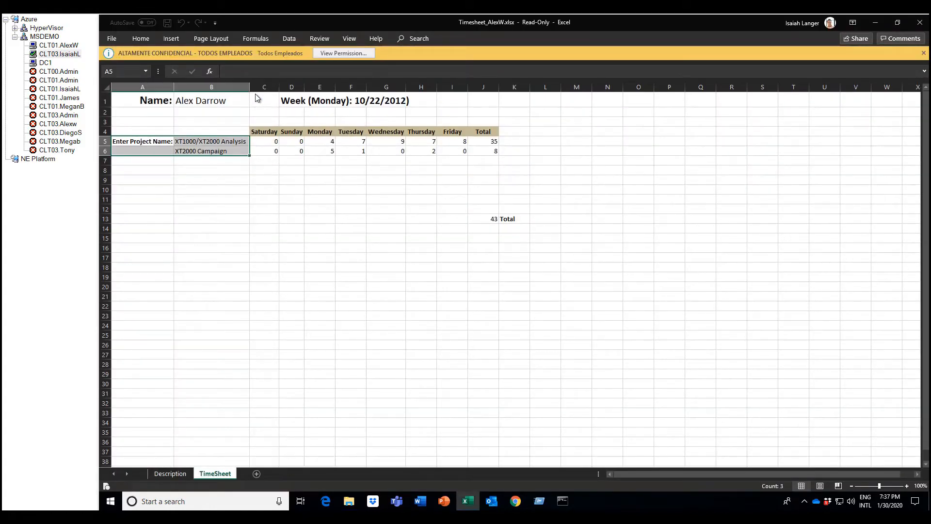
left_click(333, 55)
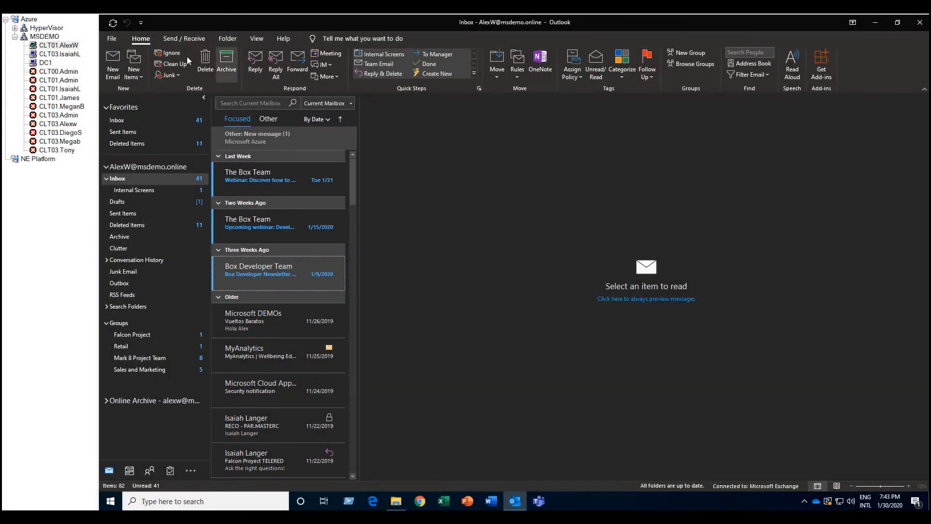
Start a new email with the subject Passwordless Initiative.
left_click(121, 60)
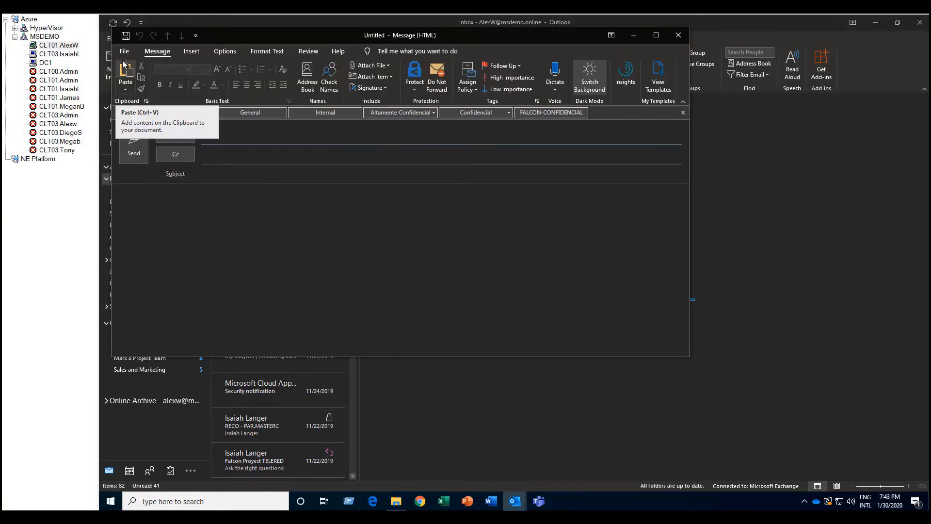
left_click(241, 173)
type("Pas")
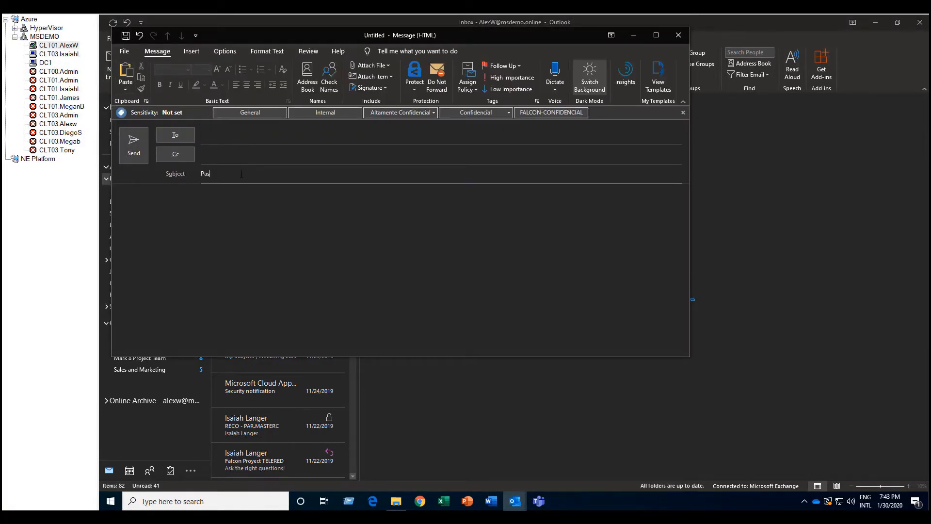
type("swordless Initiative")
Write the body: a greeting, "Take a look at this initiative that I am proposing:", the copied paragraph about passwords, and "Let me know your thoughts!".
left_click(220, 199)
type("H")
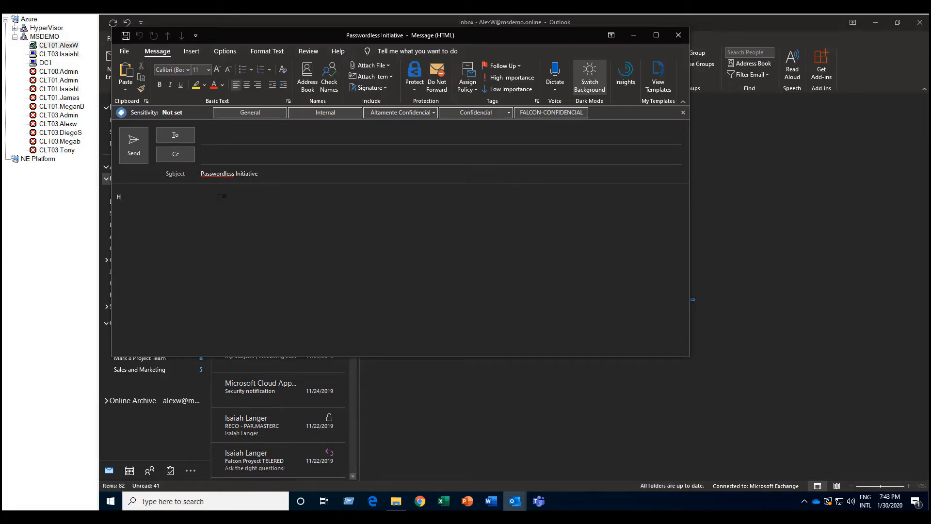
type("i Isaiah,")
key("Return")
type("Take a look at this initiative ")
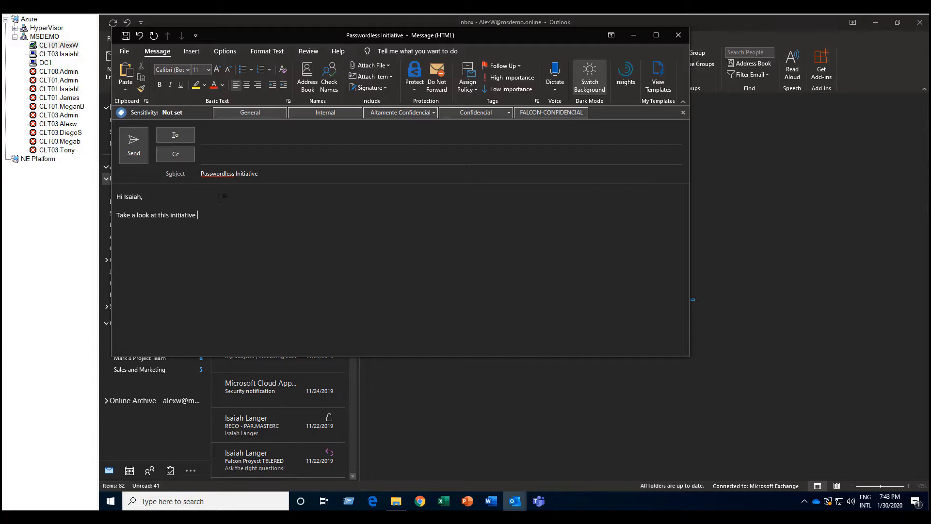
type("that I am propossing:")
key("Return")
key("ctrl+v")
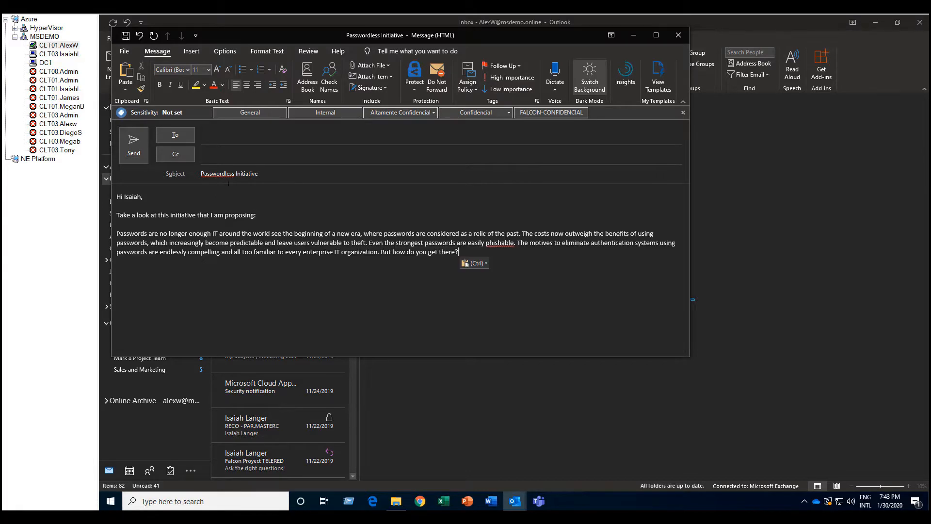
key("Return")
key("Return")
type("Let me know")
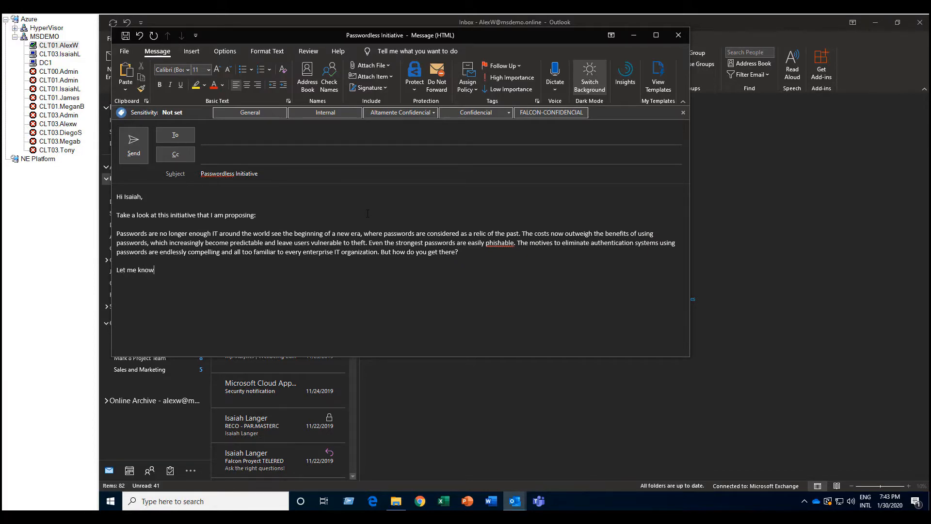
type(" your thoughts!")
Address the email to the colleague greeted in it, label it Confidencial \ Todos Empleados and send it.
left_click(223, 134)
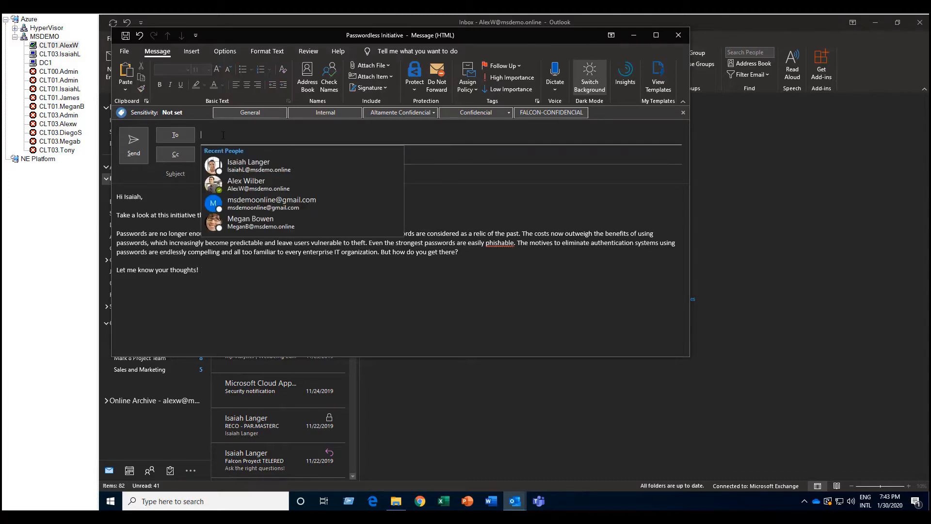
left_click(235, 166)
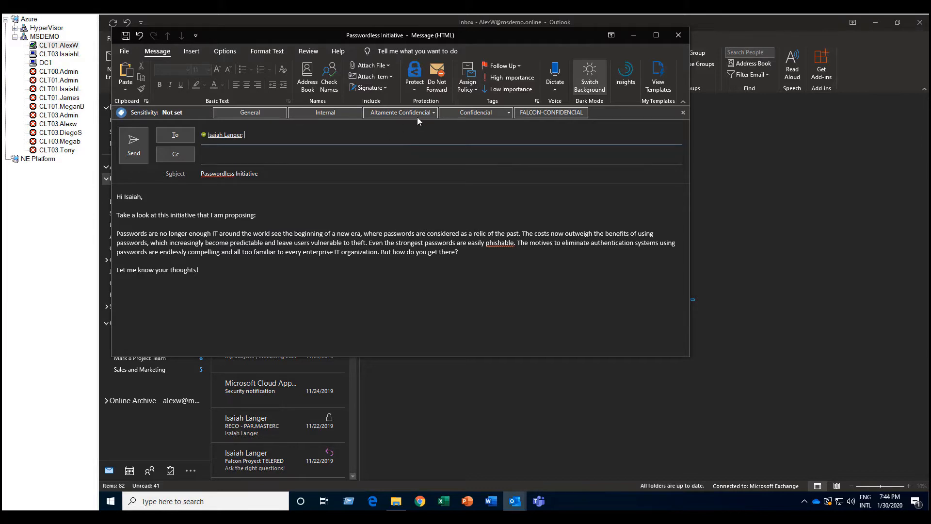
left_click(507, 112)
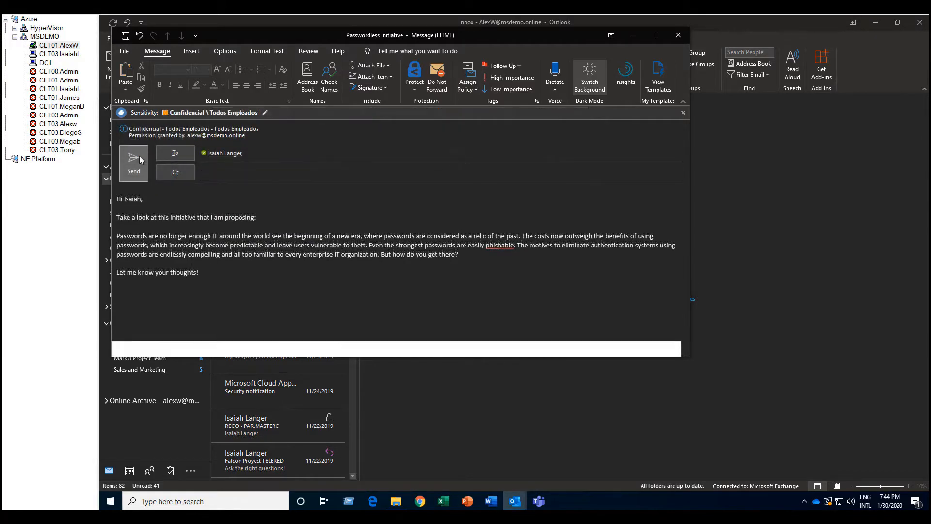
left_click(139, 156)
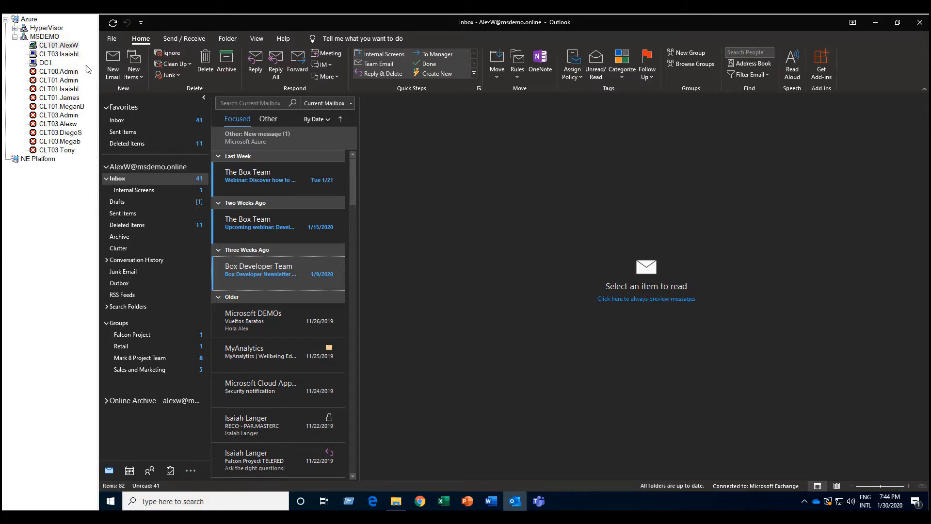
Switch to the recipient's CLT03 session, open the Passwordless Initiative message and bring up the View Permission option from its protection notice.
left_click(62, 55)
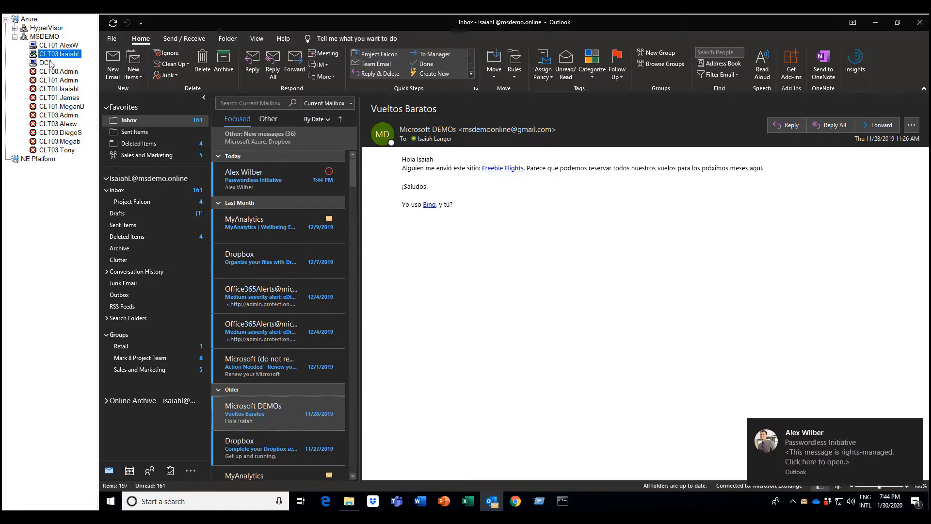
left_click(269, 179)
double_click(270, 179)
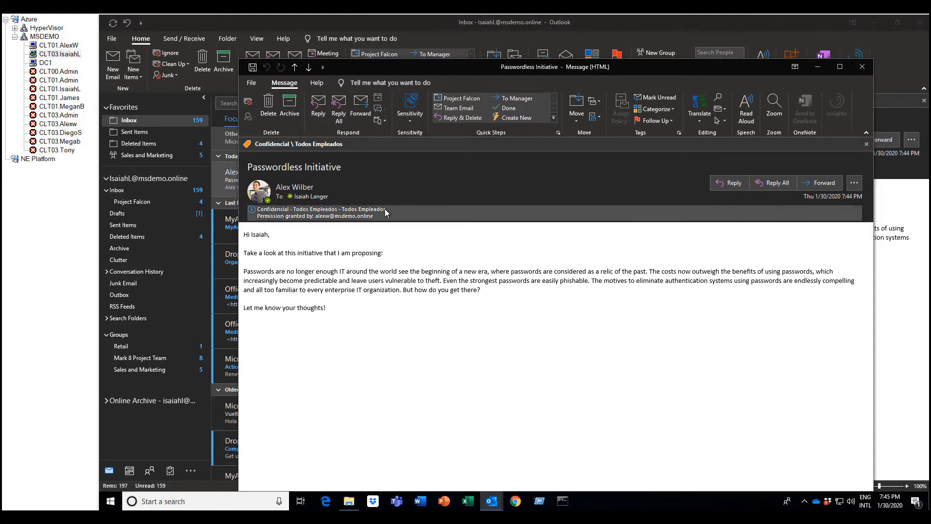
left_click(337, 217)
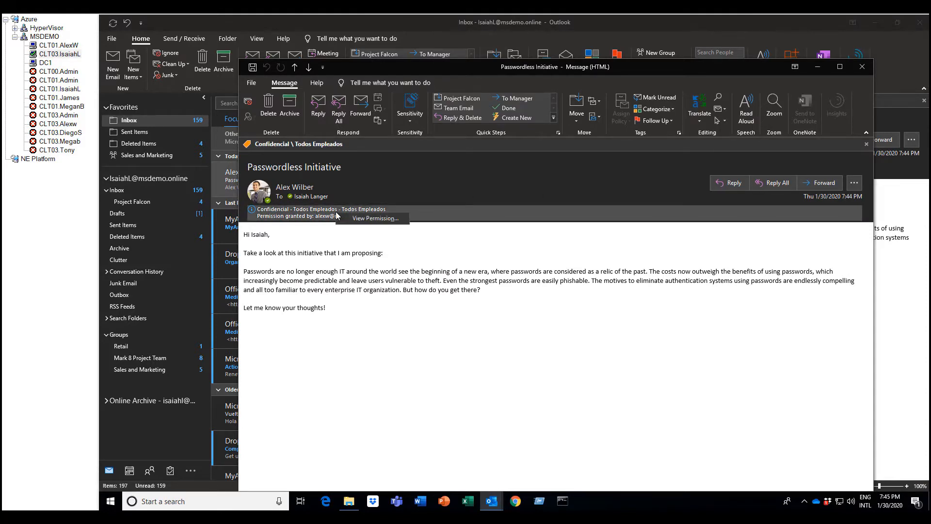
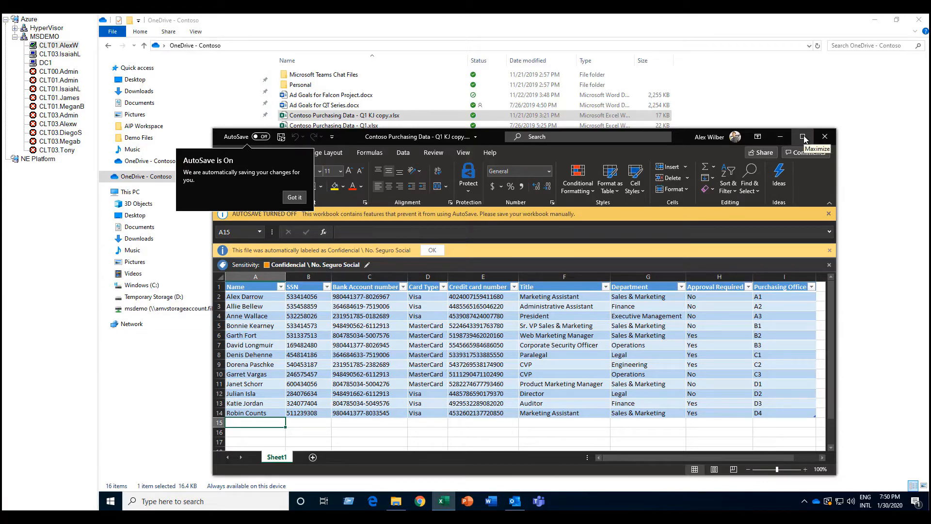
Enlarge the Contoso Purchasing Data - Q1 KJ copy.xlsx workbook window to full size.
left_click(803, 137)
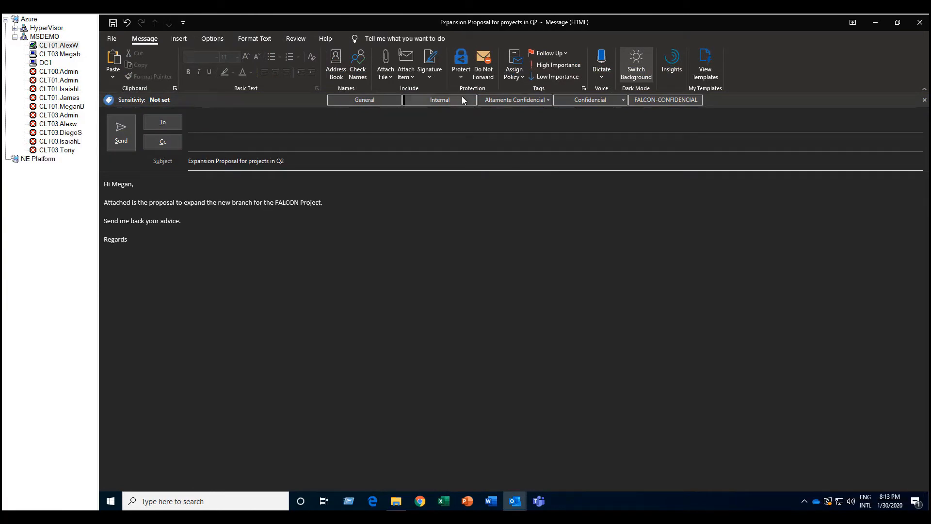
Attach Proposal for Seattle Expansion Ad Campaign.docx from the recent files to the email about the Q2 expansion proposal.
left_click(391, 81)
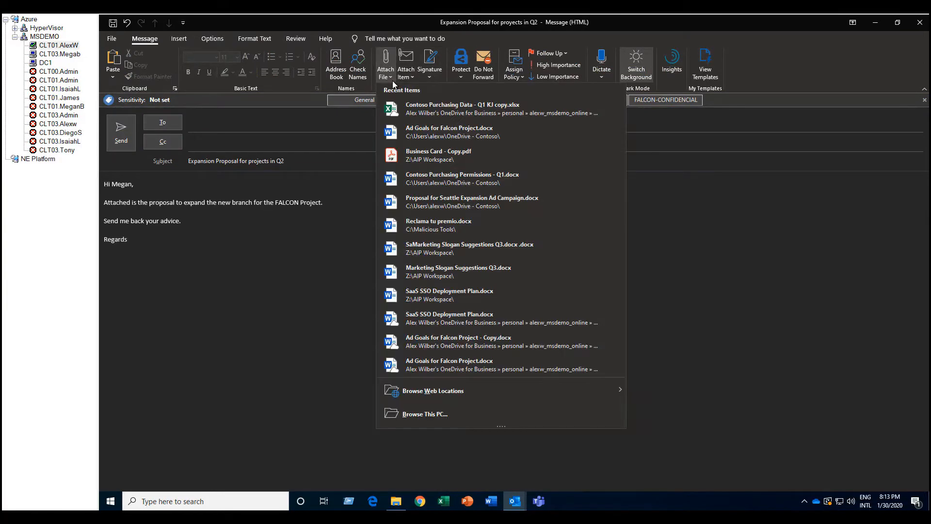
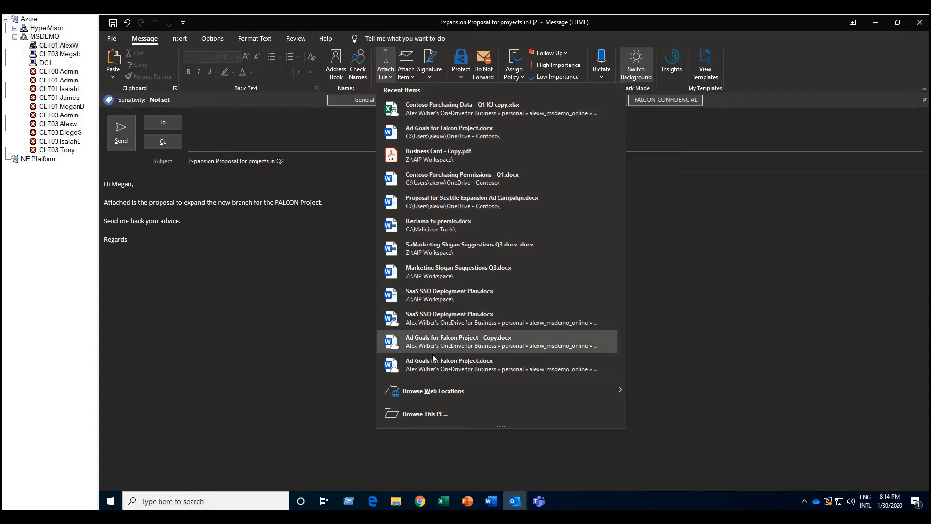
mouse_move(429, 391)
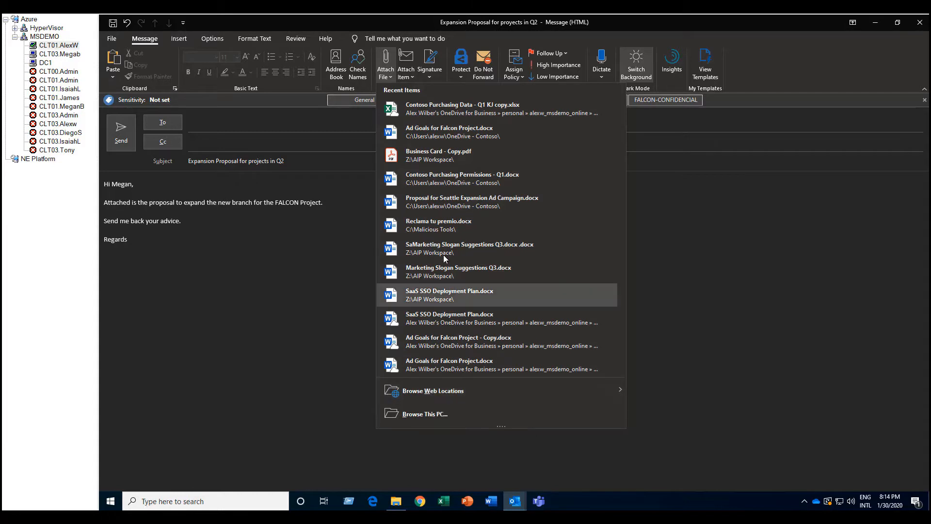
left_click(448, 209)
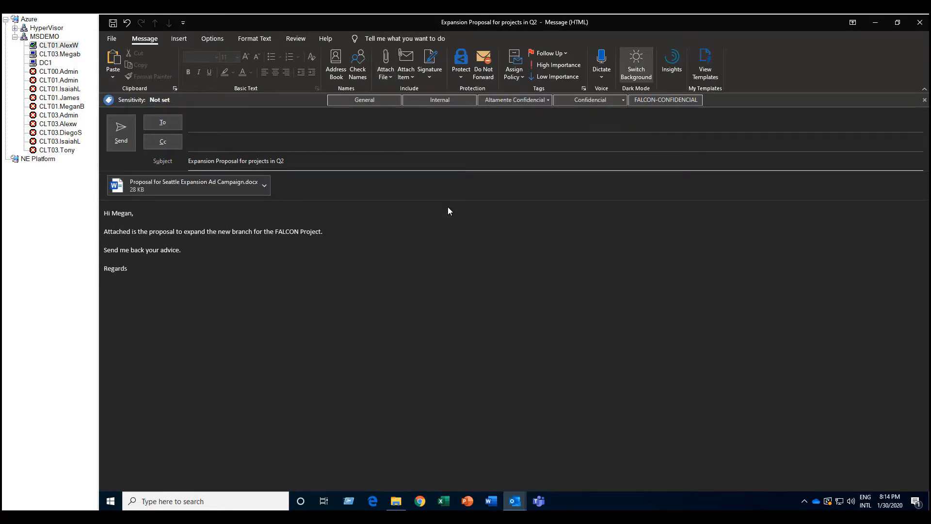
Address the expansion proposal email to the colleague greeted in it and send it, accepting the rights-management notice about attachments.
left_click(299, 125)
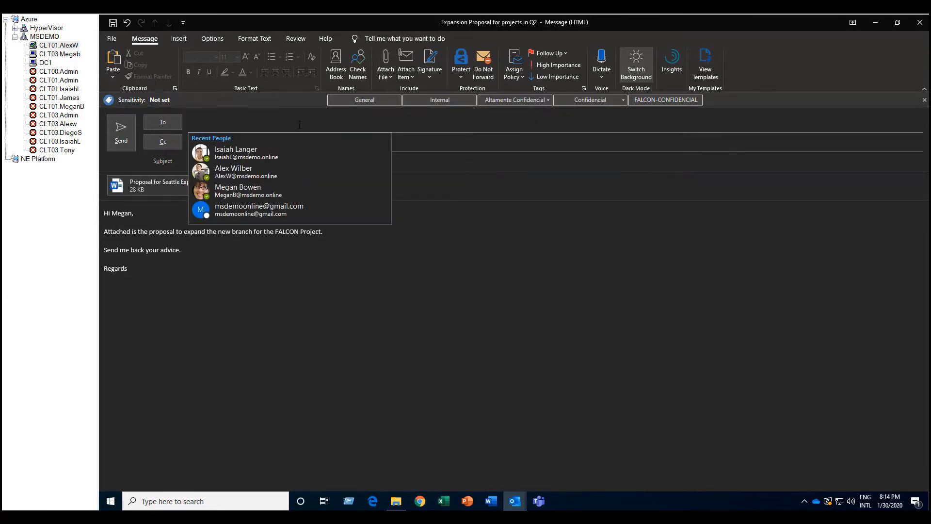
left_click(258, 189)
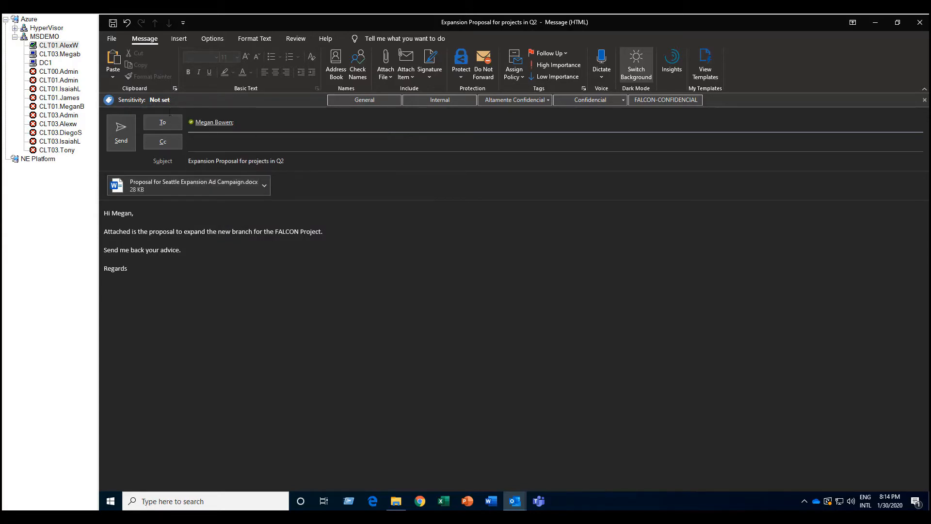
left_click(116, 128)
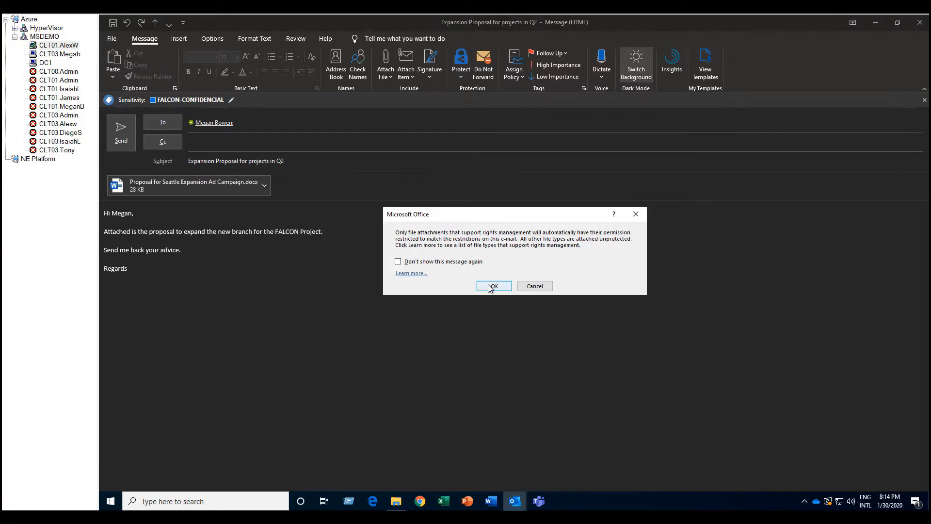
left_click(491, 287)
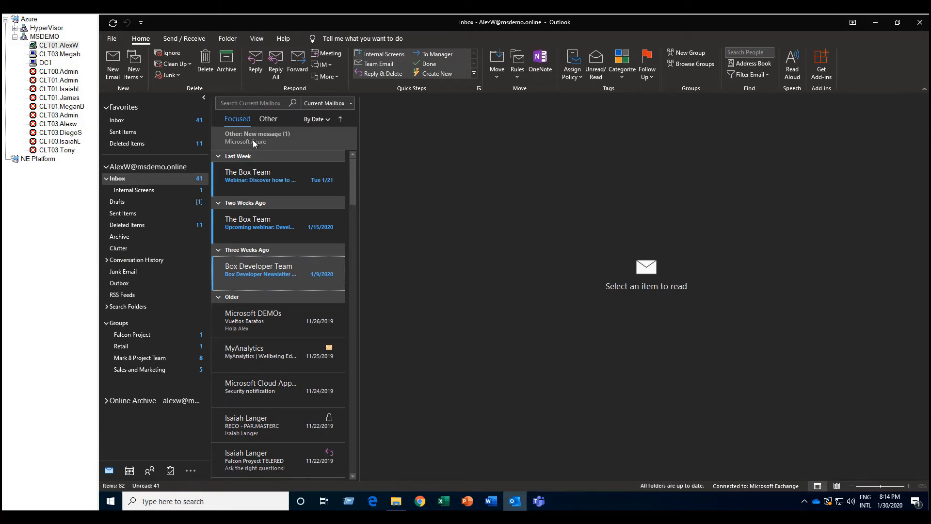
Switch to the expansion email recipient's CLT03 session, close the Teams window and open Outlook.
left_click(54, 54)
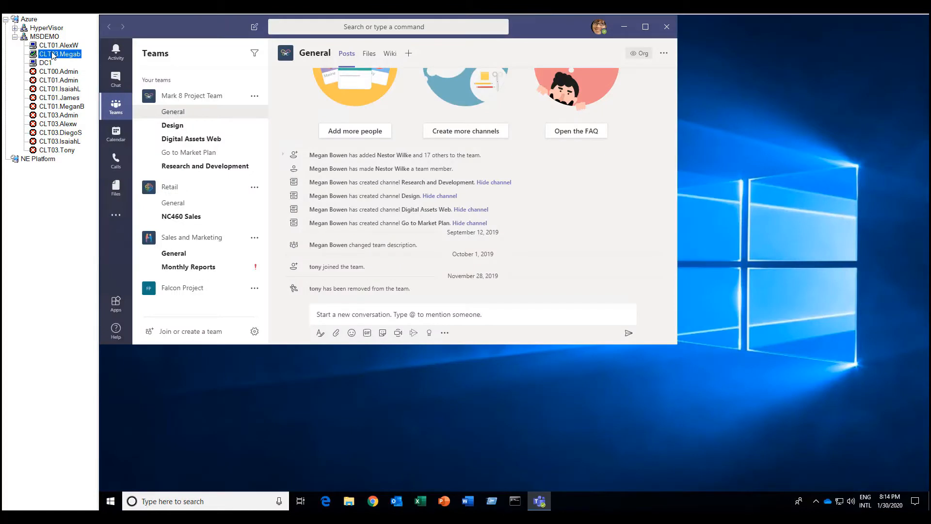
left_click(665, 29)
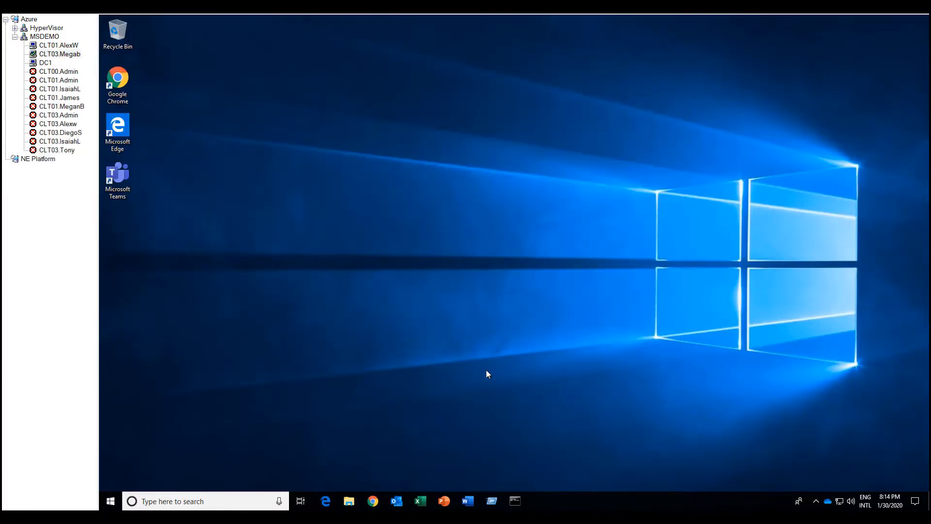
left_click(397, 503)
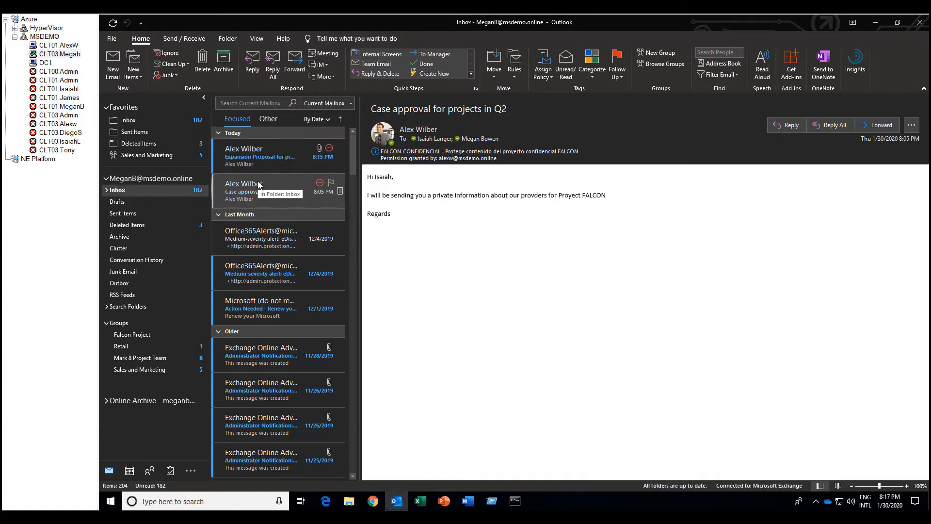
Open the Expansion Proposal for projects in Q2 message, view the recipient's permissions on it and close the permission window.
left_click(276, 160)
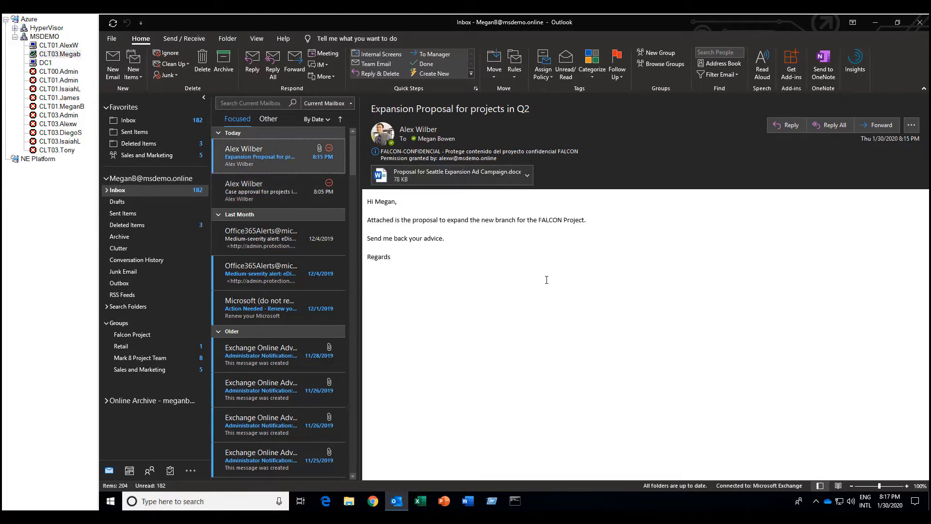
left_click(481, 153)
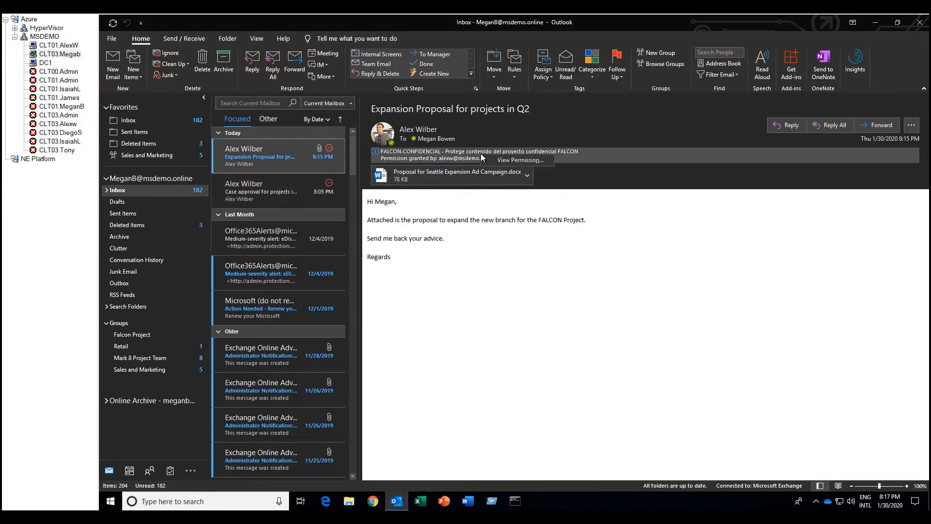
left_click(504, 162)
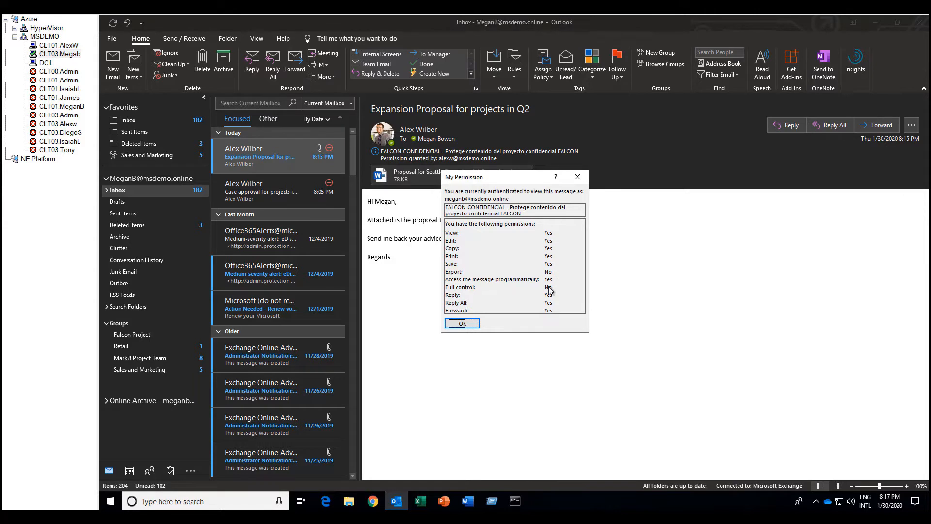
left_click(462, 323)
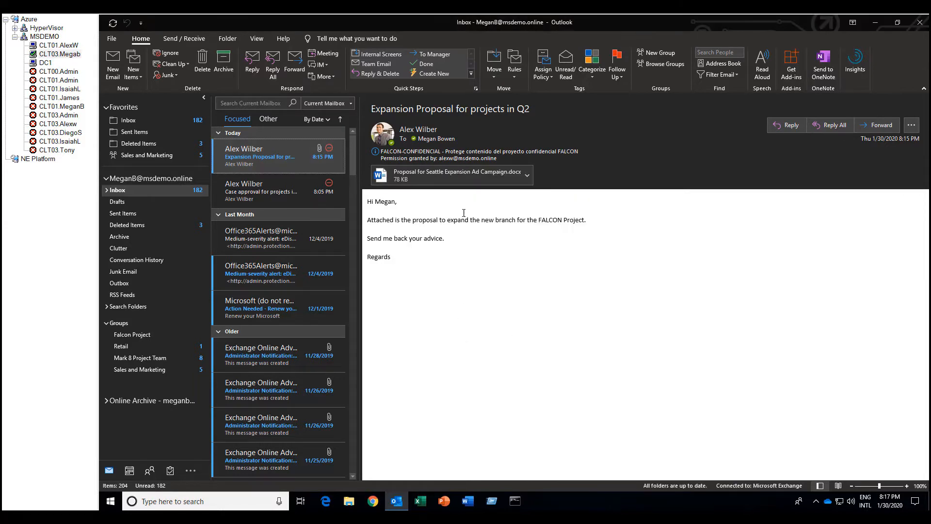
Open the attached Proposal for Seattle Expansion Ad Campaign.docx in Word and view its permissions.
double_click(429, 179)
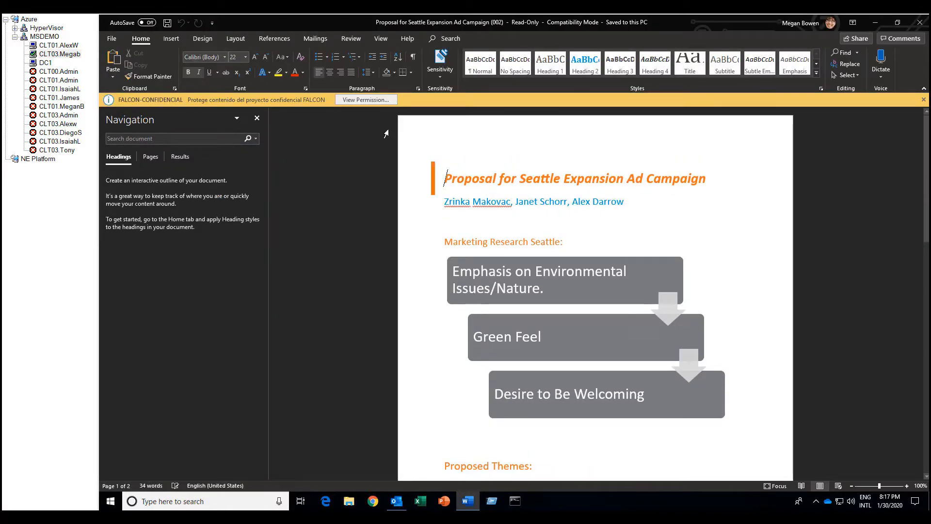
left_click(372, 101)
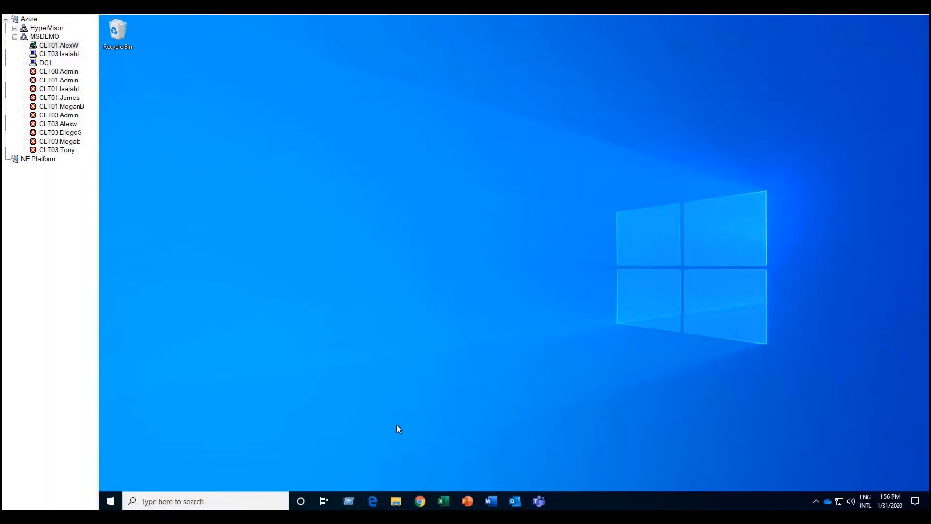
Open Contoso Purchasing Permissions - Q1.docx from the OneDrive - Contoso folder and highlight the credit card account number in the letter.
left_click(396, 507)
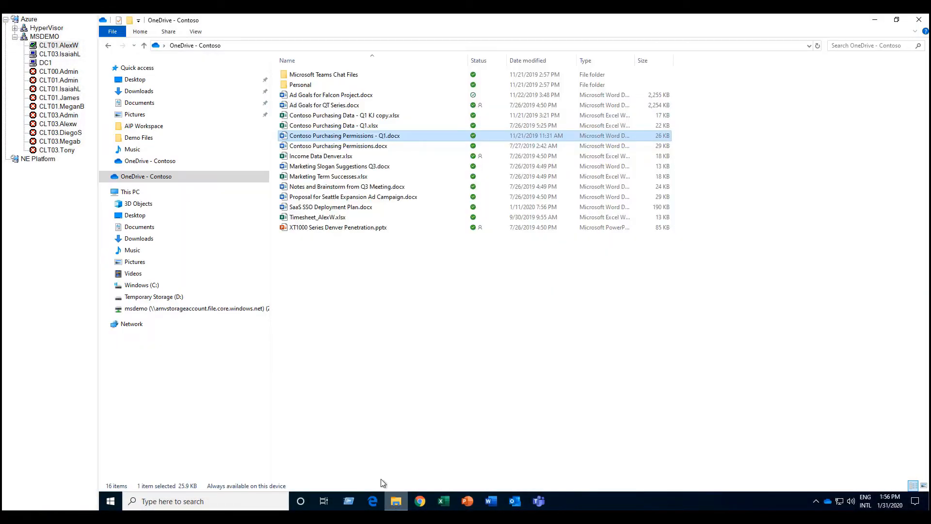
double_click(400, 137)
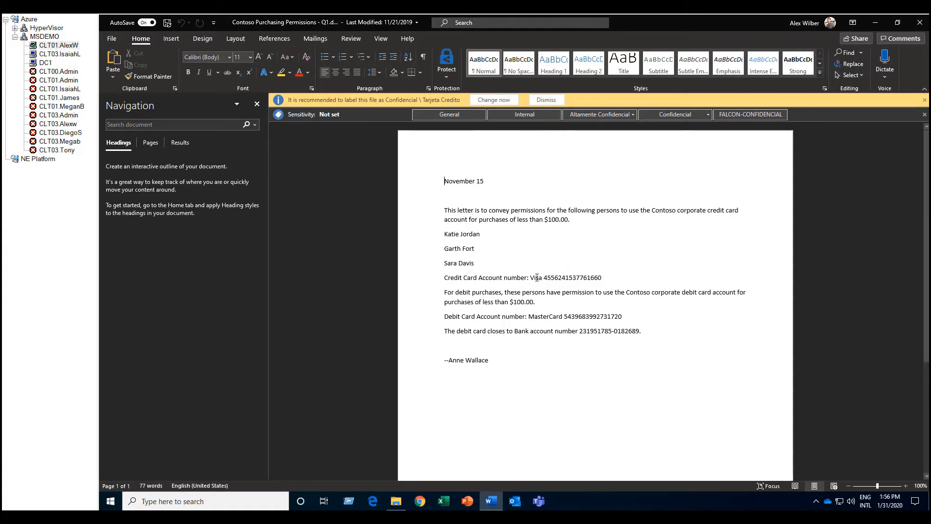
left_click_drag(530, 278, 606, 277)
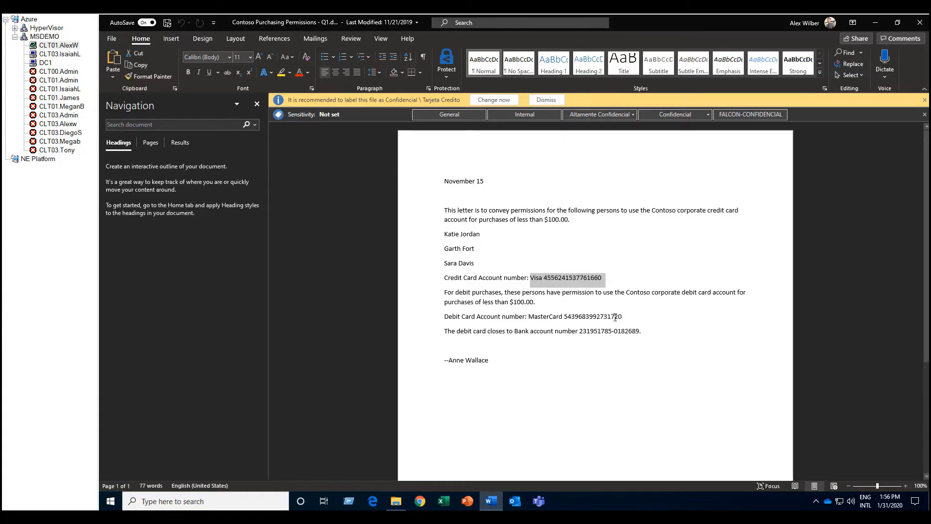
Highlight the debit card number in the letter, and copy the body text from the opening sentence through the bank account line.
left_click_drag(622, 316, 568, 318)
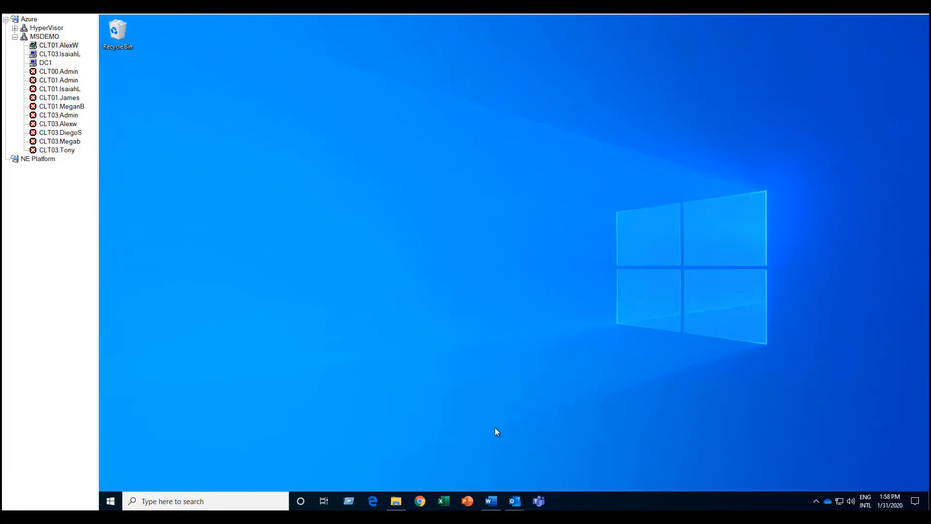
left_click(497, 500)
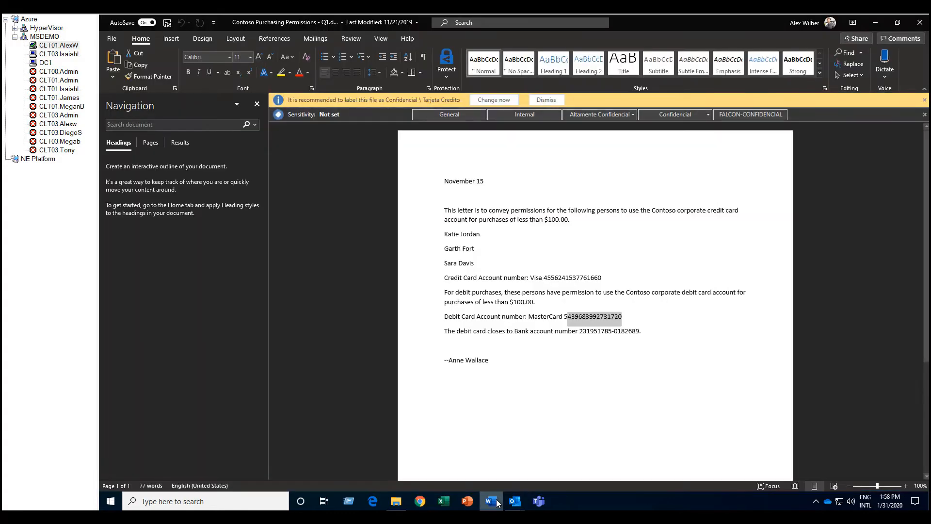
left_click(582, 360)
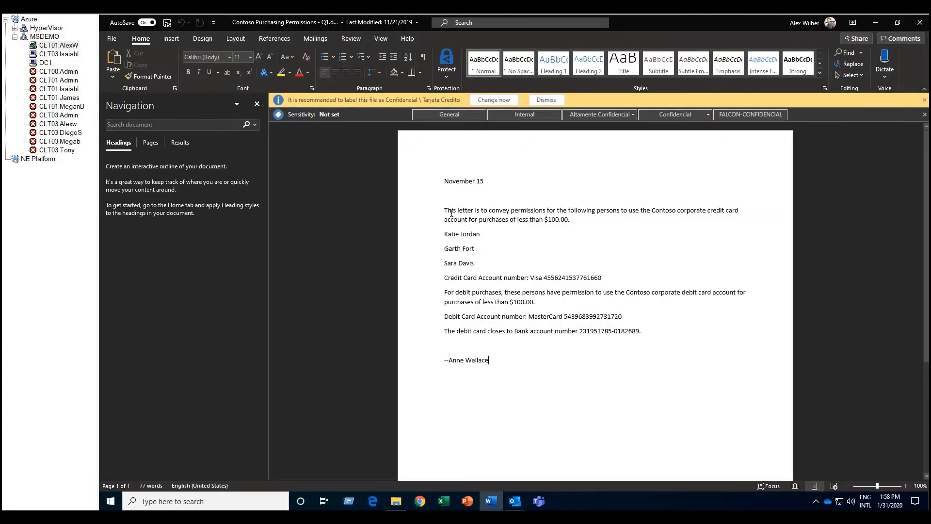
left_click_drag(452, 212, 657, 334)
right_click(512, 296)
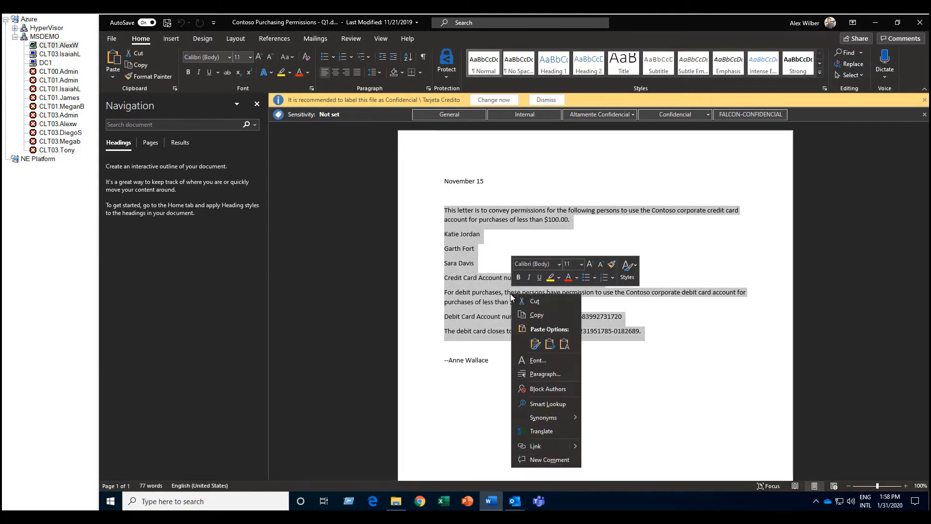
left_click(554, 315)
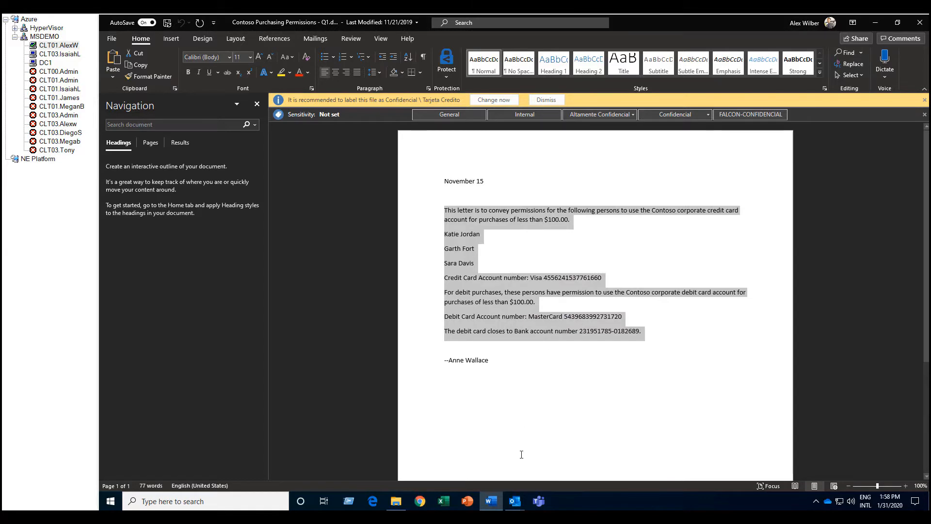
In the Sensitive Purchase Information email draft, greet the recipient, paste the copied letter text with its credit and debit card numbers, and close with "Regards".
left_click(518, 499)
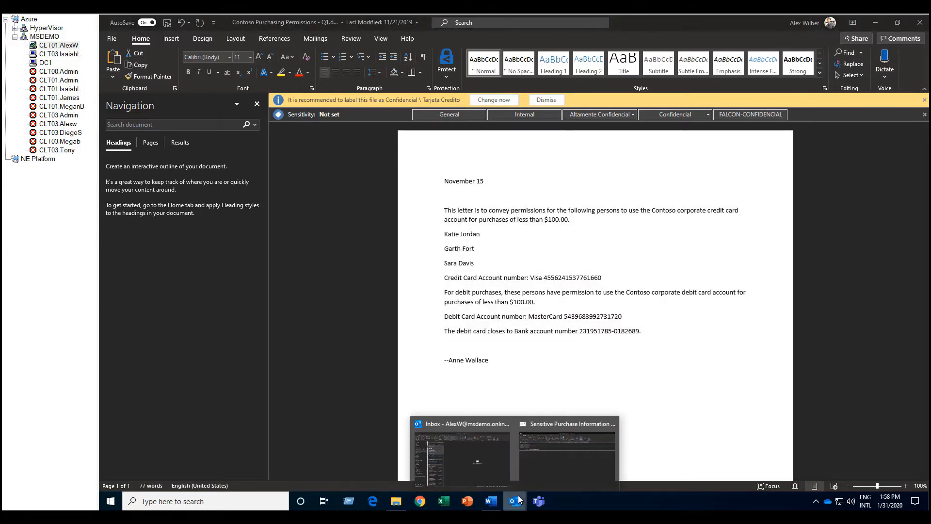
left_click(541, 469)
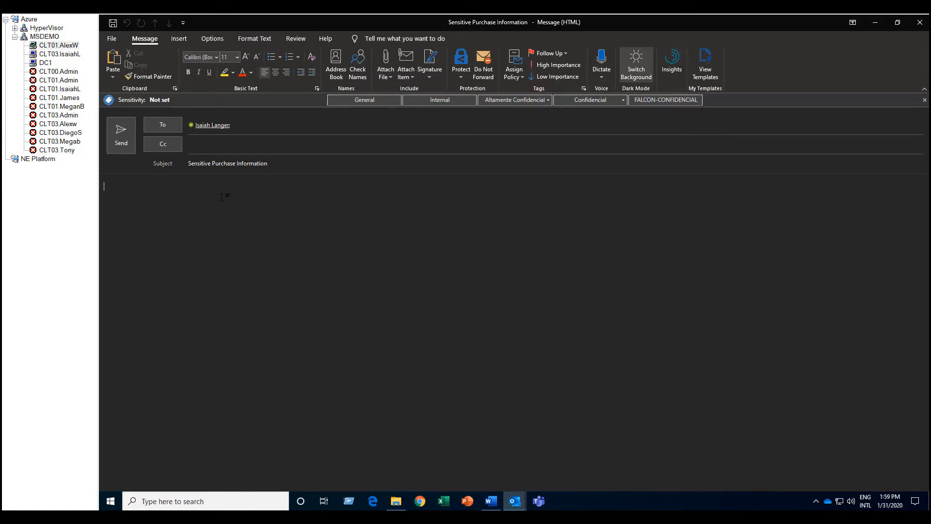
type("Hi")
type("Isaiah,")
key("ctrl+v")
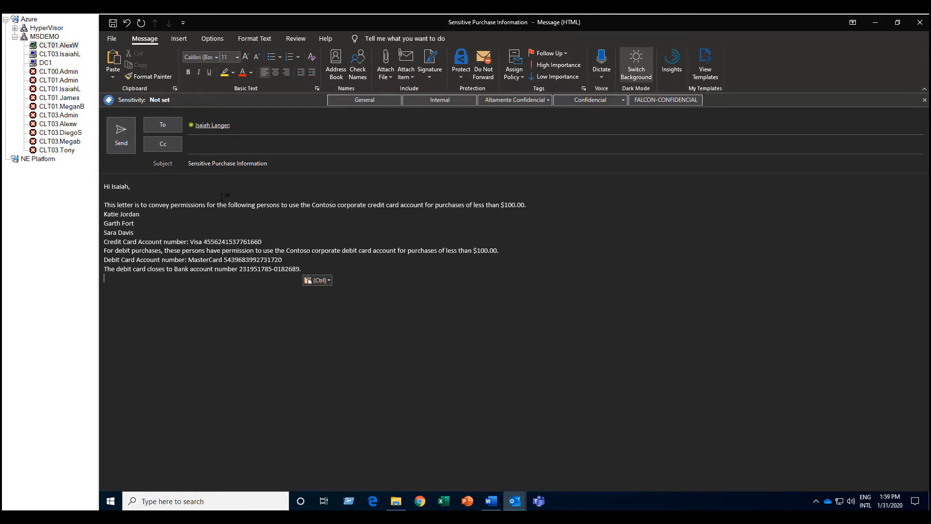
key("Return")
type("Regards")
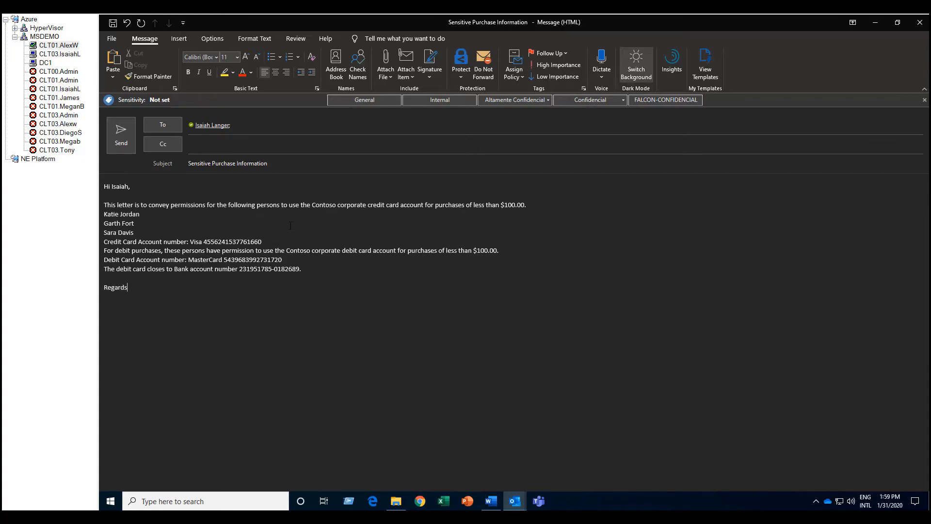
Send the email with the recommended Confidencial \ Tarjeta Credito label applied, and return to the Outlook inbox.
left_click(121, 134)
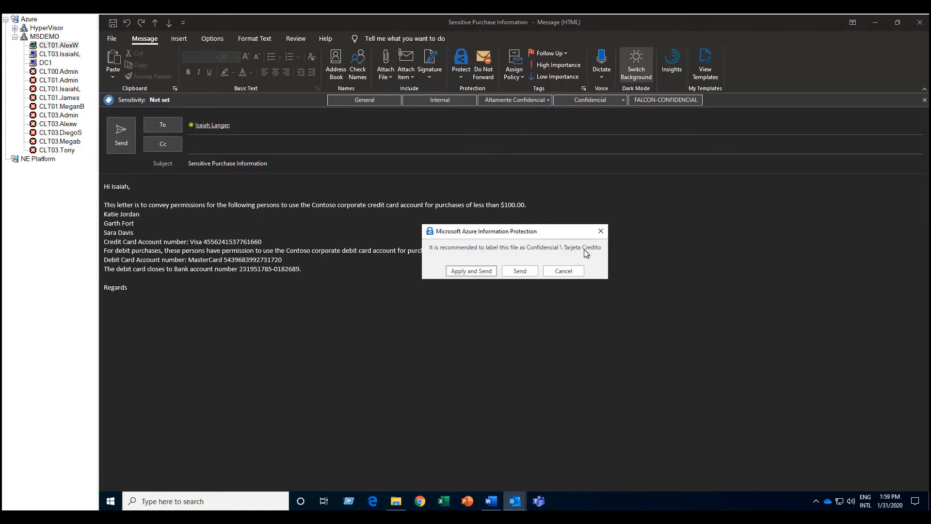
left_click(484, 272)
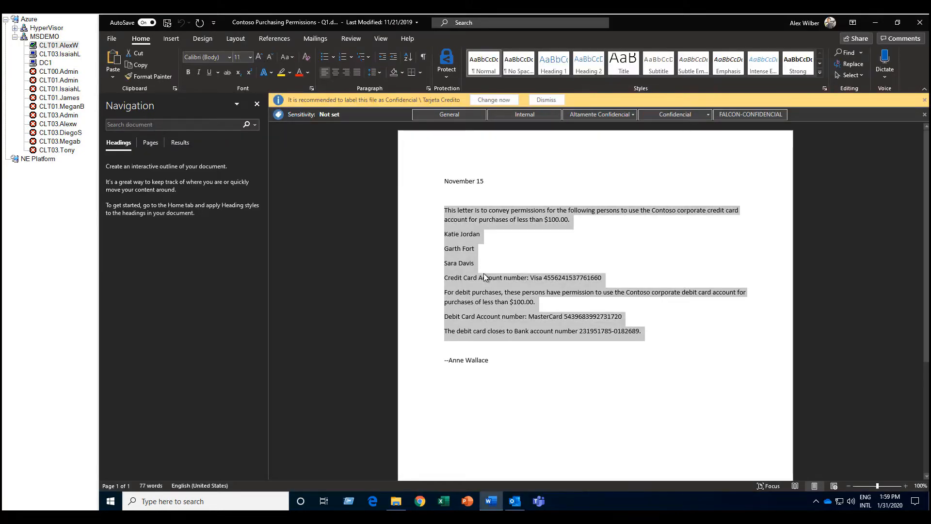
left_click(516, 501)
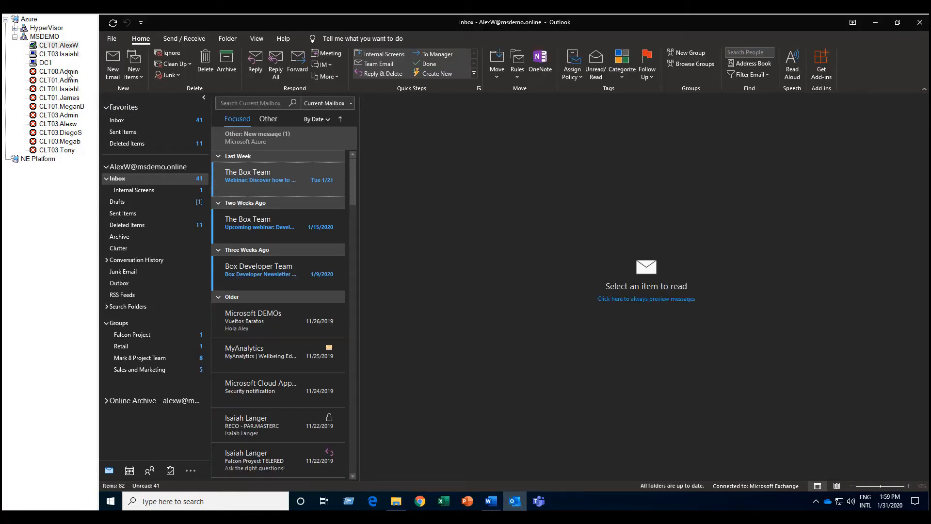
Switch to the recipient's CLT03 session, view the permissions on the Sensitive Purchase Information message and close the permission window.
left_click(61, 55)
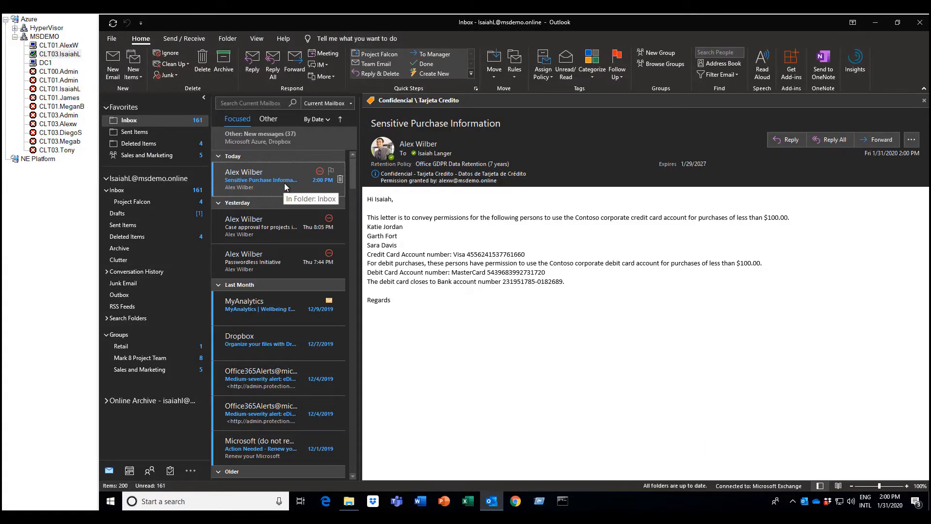
left_click(454, 177)
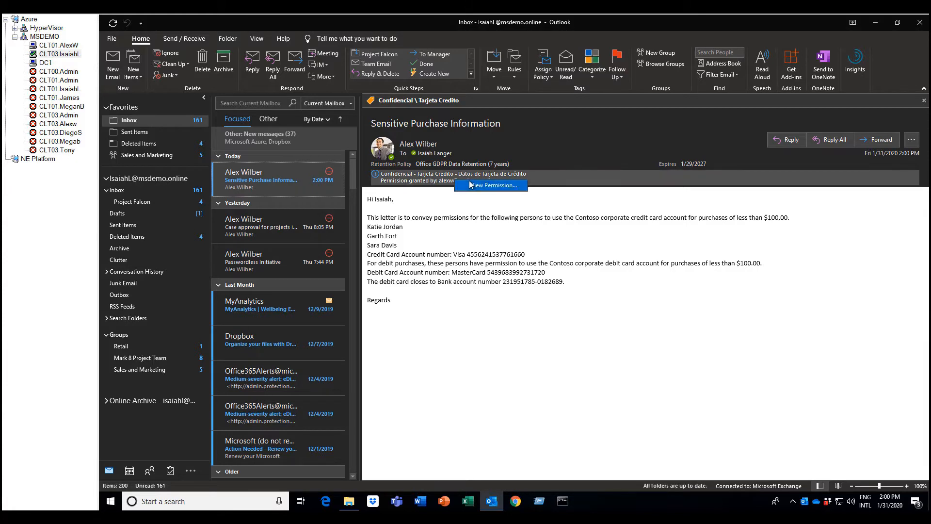
left_click(473, 186)
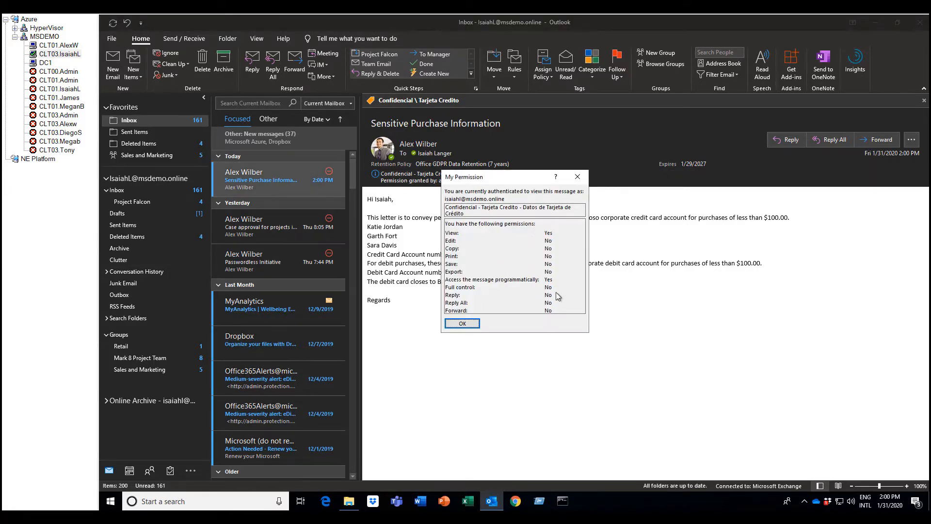
left_click(456, 324)
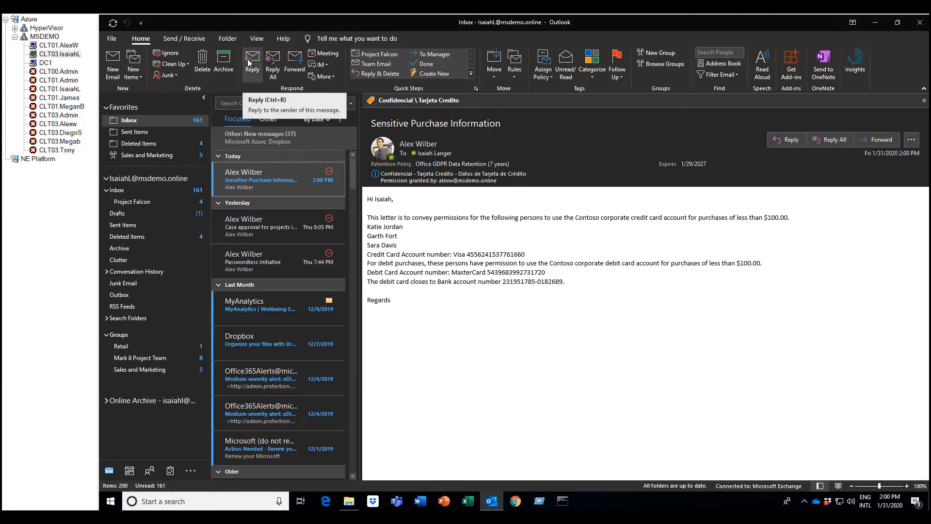
Try to forward the Sensitive Purchase Information message and to reply to all from the recipient's account.
left_click(294, 62)
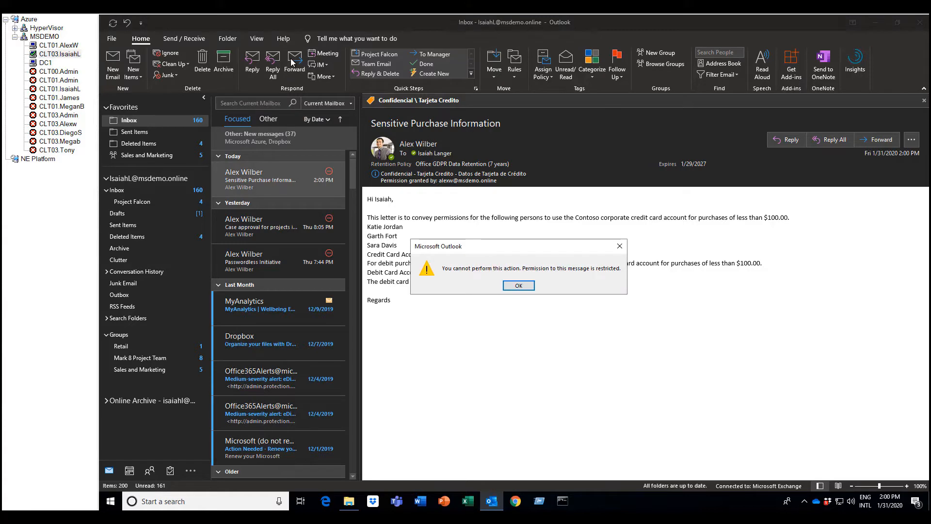
left_click(531, 287)
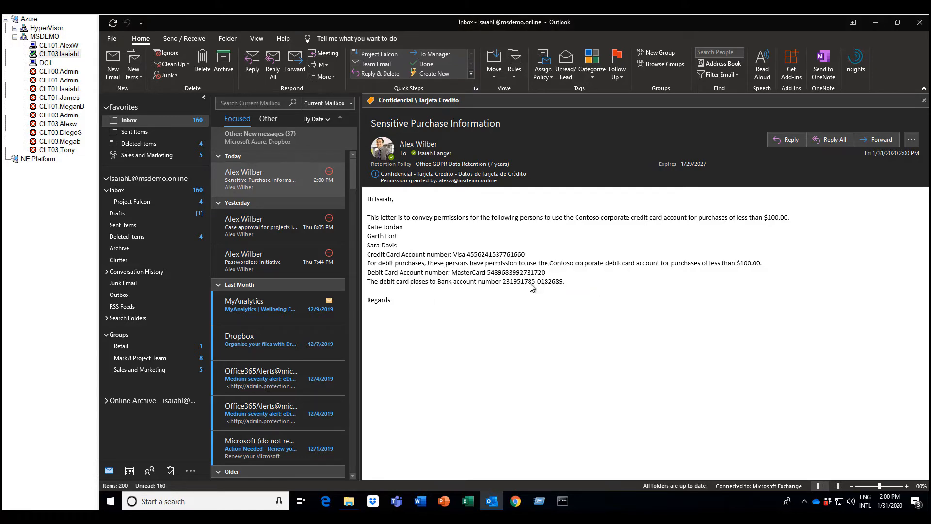
left_click(274, 71)
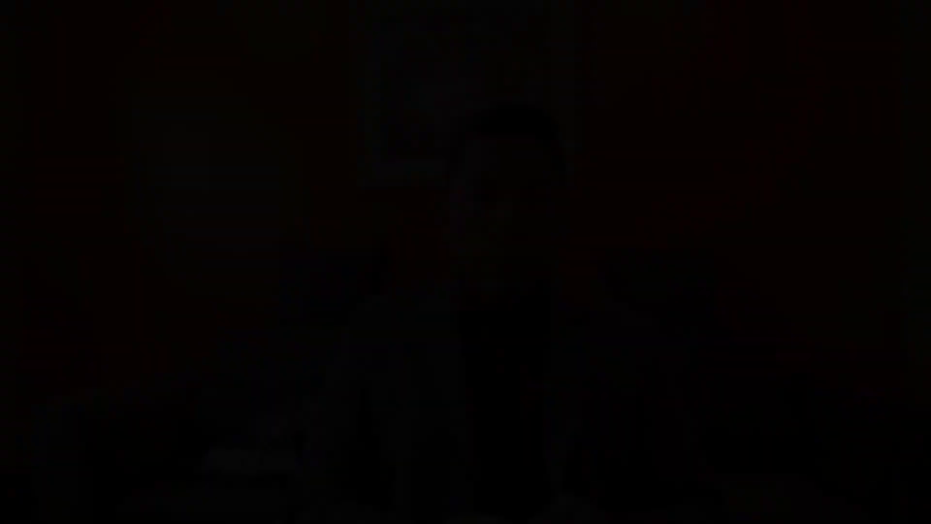